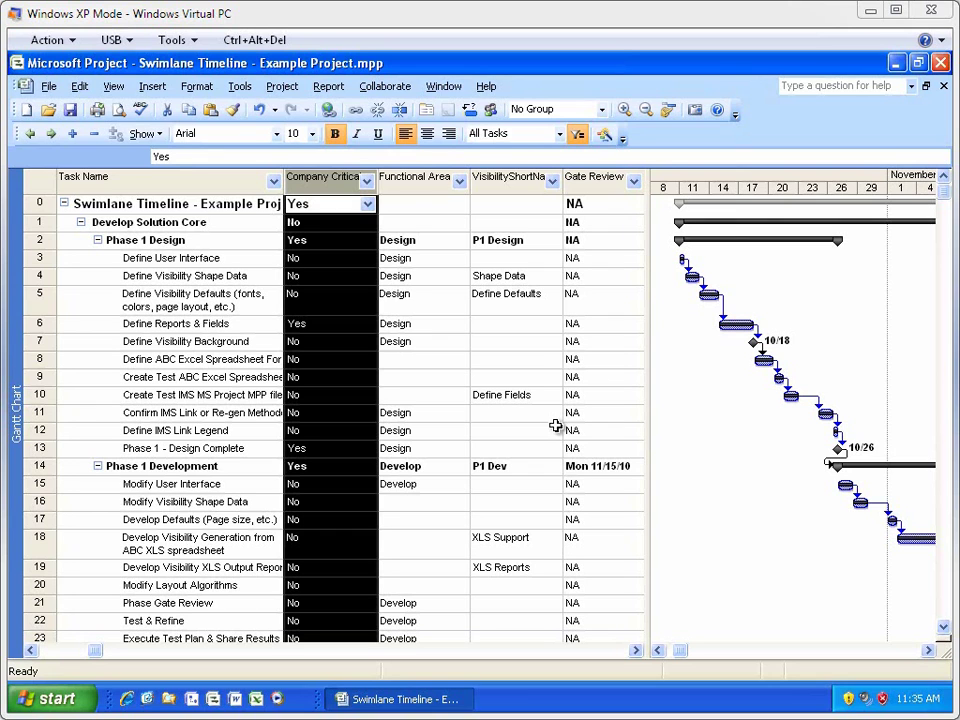
- Open Customize Fields for the Company Critical column and check its Flag4 name without renaming it
{"action": "right_click", "coordinate": [335, 180]}
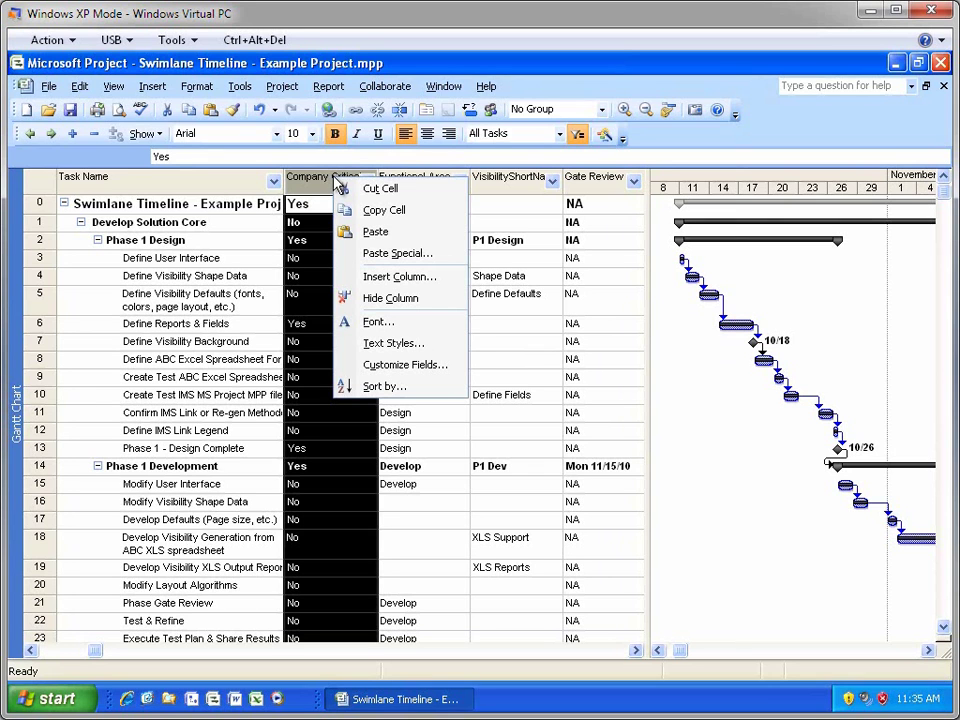
{"action": "left_click", "coordinate": [429, 366]}
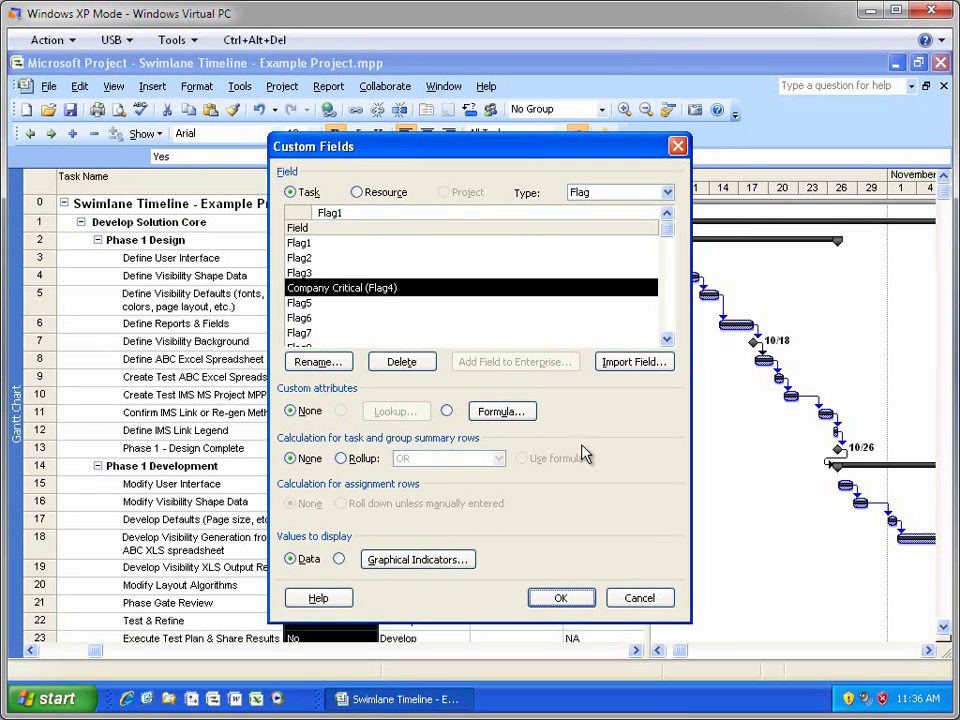
{"action": "left_click", "coordinate": [342, 367]}
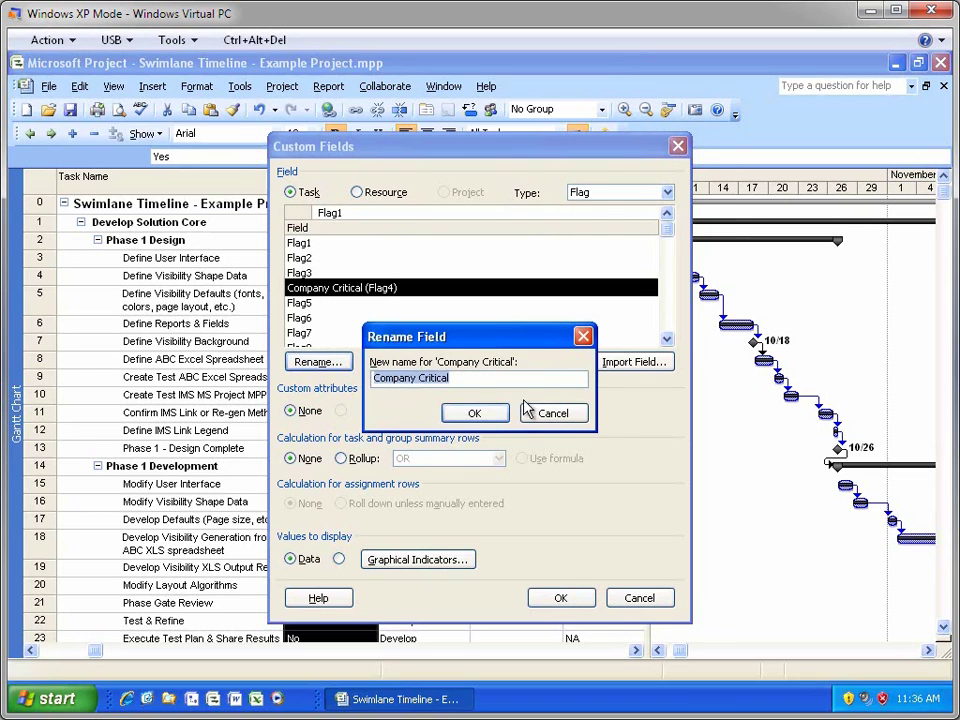
{"action": "left_click", "coordinate": [581, 421]}
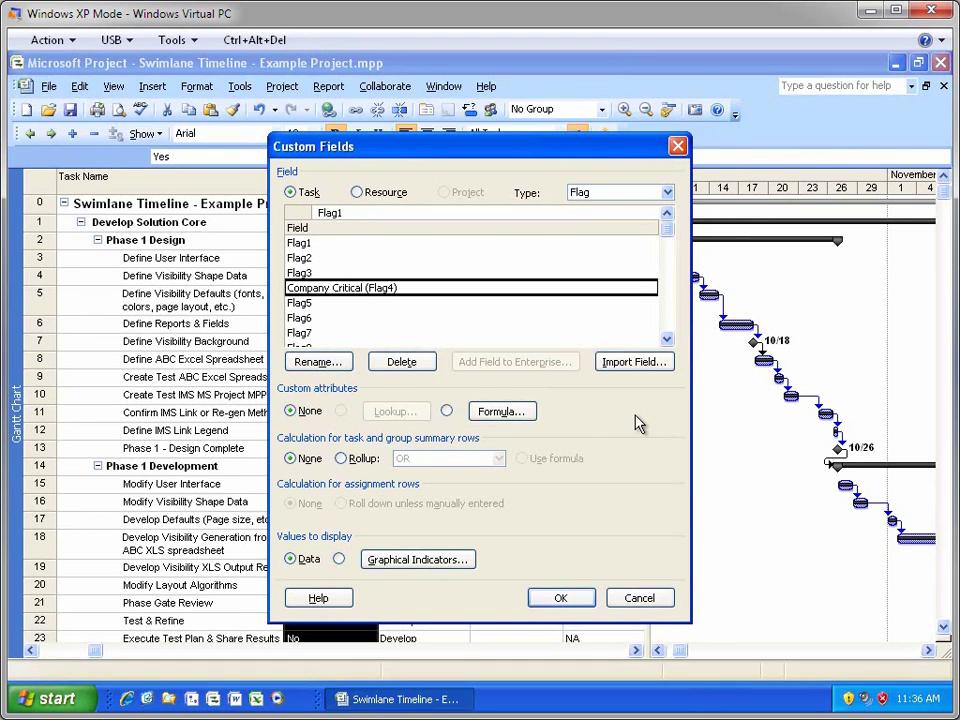
- Review the text custom fields Functional Area, Phase and VisibilityShortName (Text4, Text3, Text2)
{"action": "left_click", "coordinate": [667, 192]}
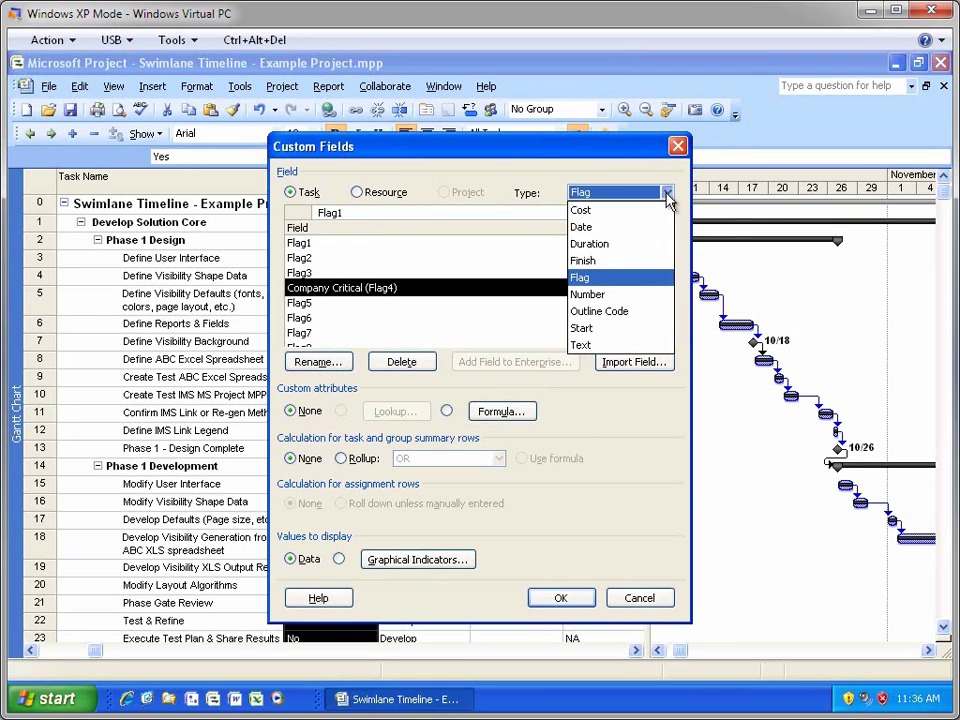
{"action": "left_click", "coordinate": [583, 344]}
{"action": "left_click", "coordinate": [333, 290]}
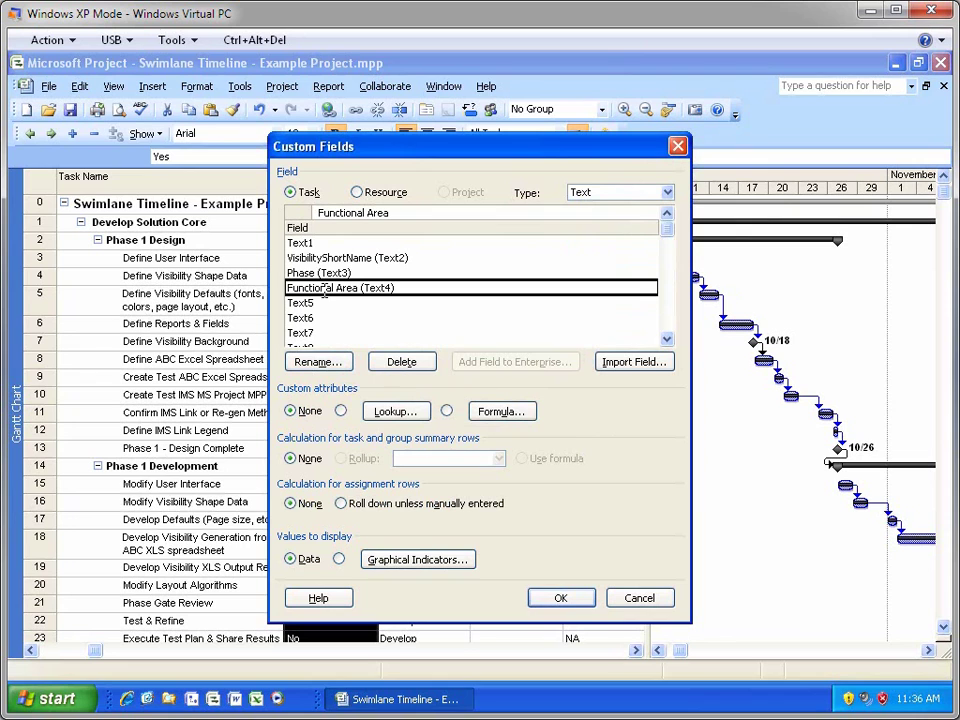
{"action": "left_click", "coordinate": [297, 272]}
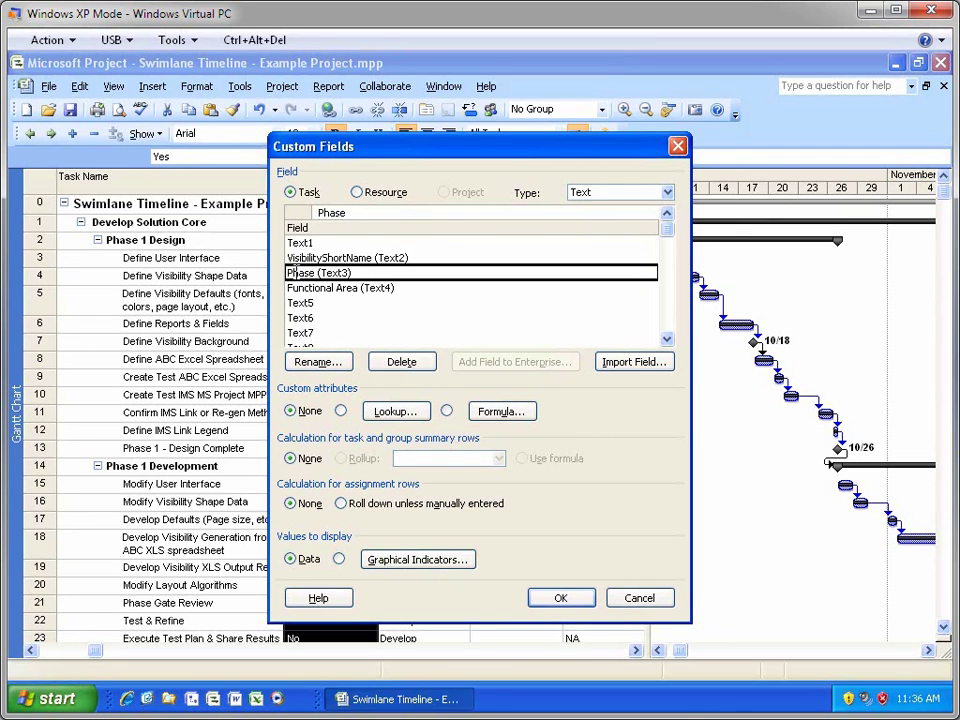
{"action": "left_click", "coordinate": [360, 258]}
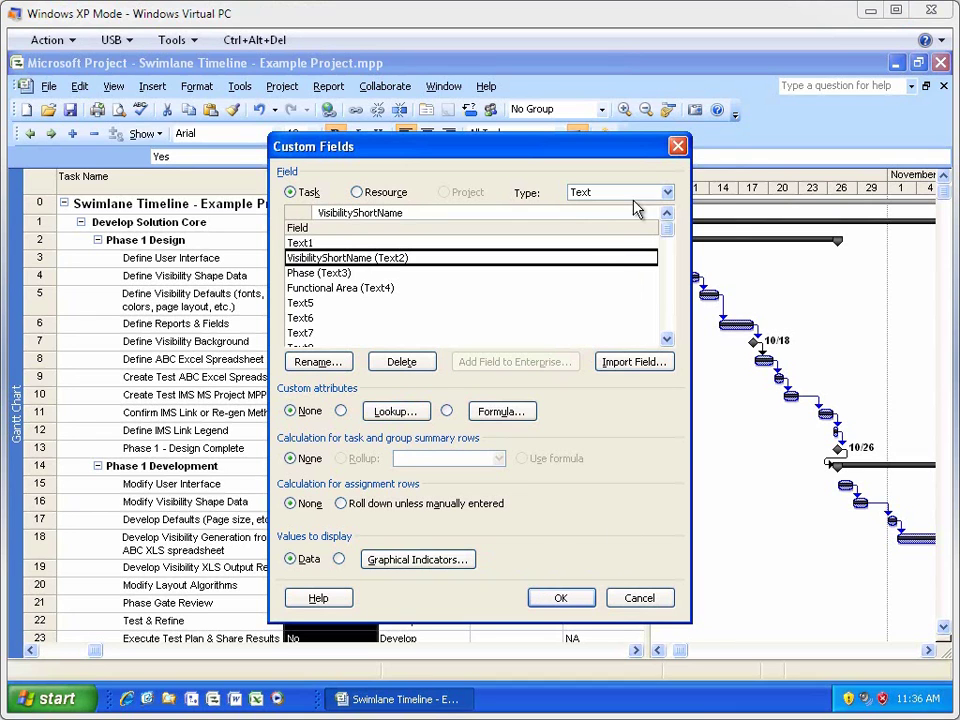
- Confirm Gate Review is the Date4 field, cancel the dialog, and select the Gate Review column
{"action": "left_click", "coordinate": [667, 192]}
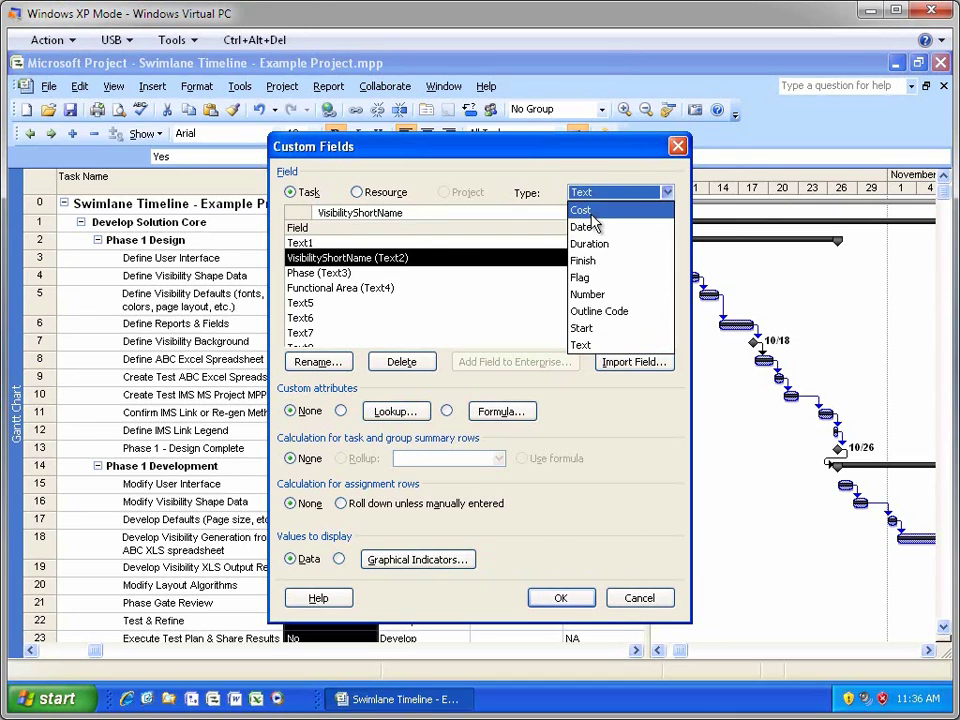
{"action": "left_click", "coordinate": [578, 228]}
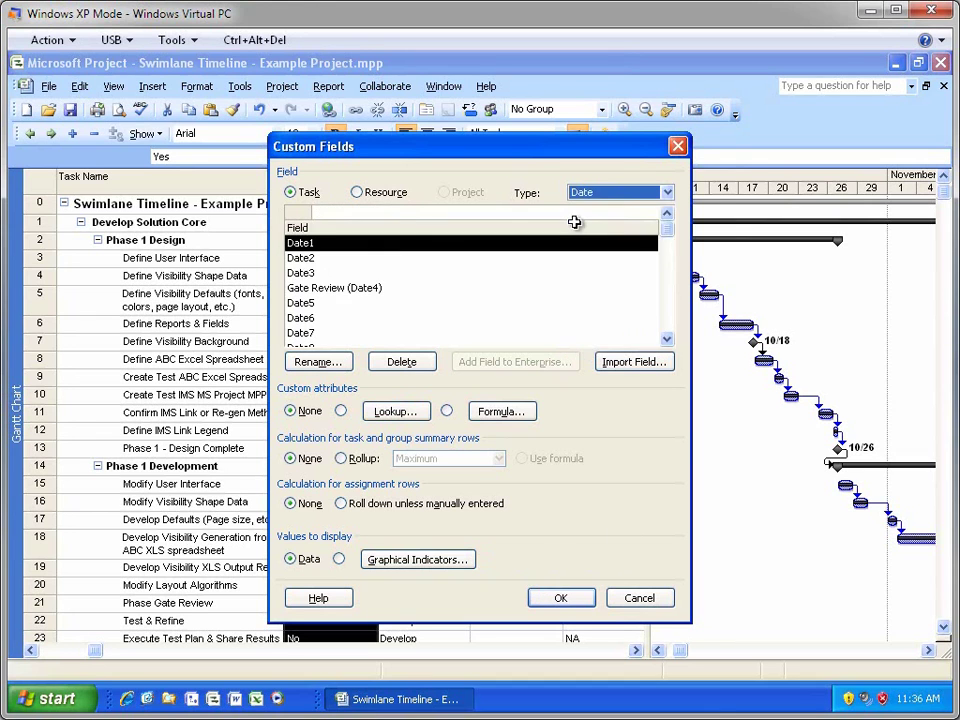
{"action": "left_click", "coordinate": [362, 288]}
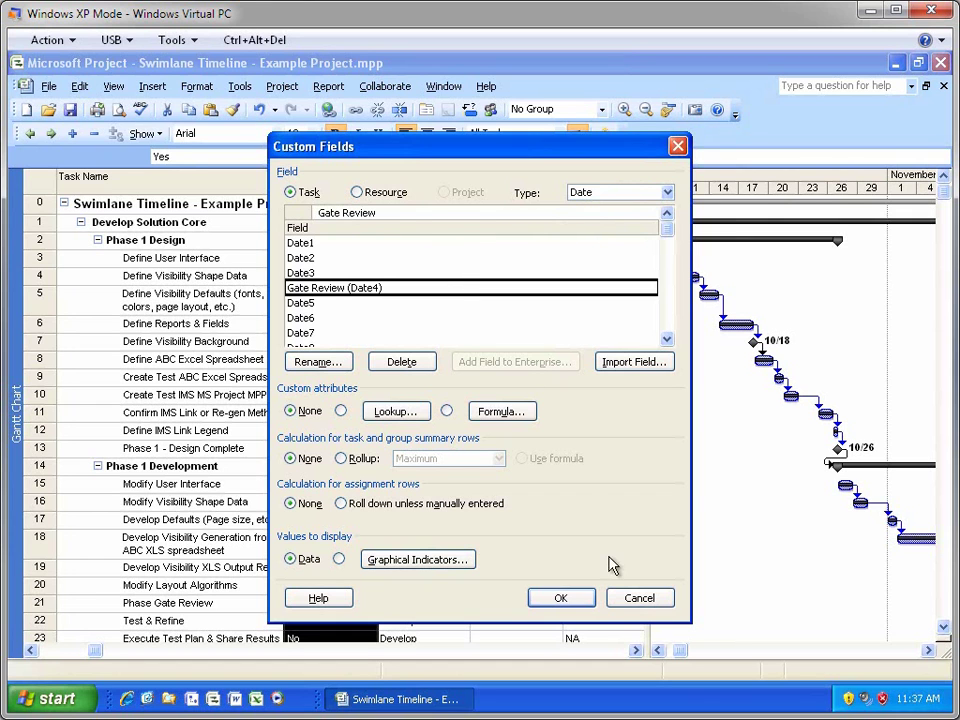
{"action": "left_click", "coordinate": [636, 598]}
{"action": "left_click", "coordinate": [590, 176]}
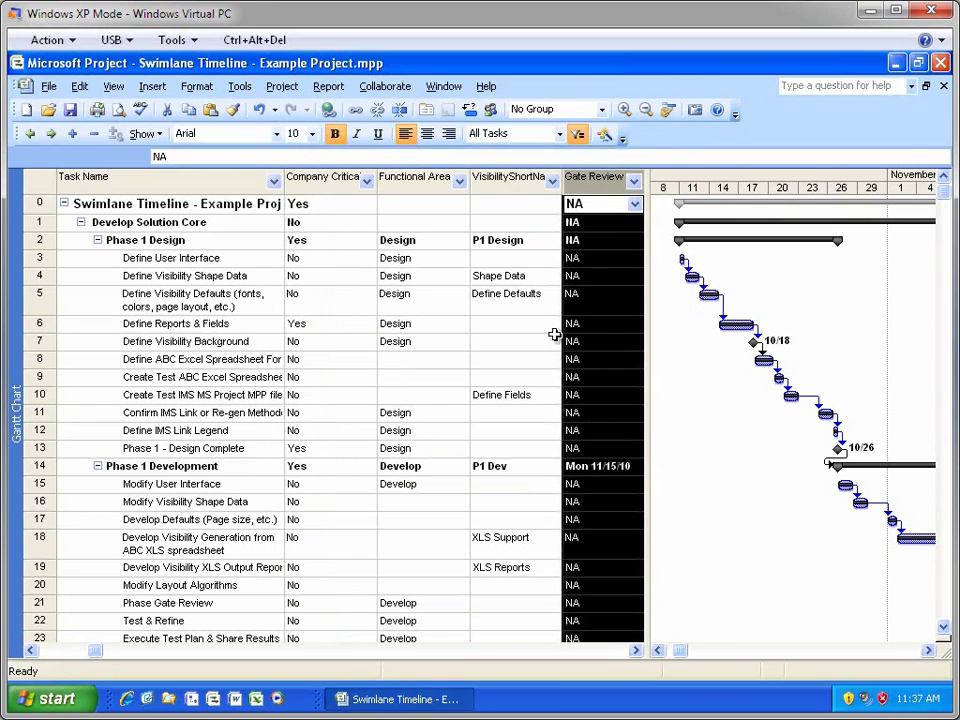
- Select the VisibilityShortName, Functional Area and Company Critical columns, then collapse to Outline Level 1
{"action": "left_click", "coordinate": [505, 176]}
{"action": "left_click", "coordinate": [402, 178]}
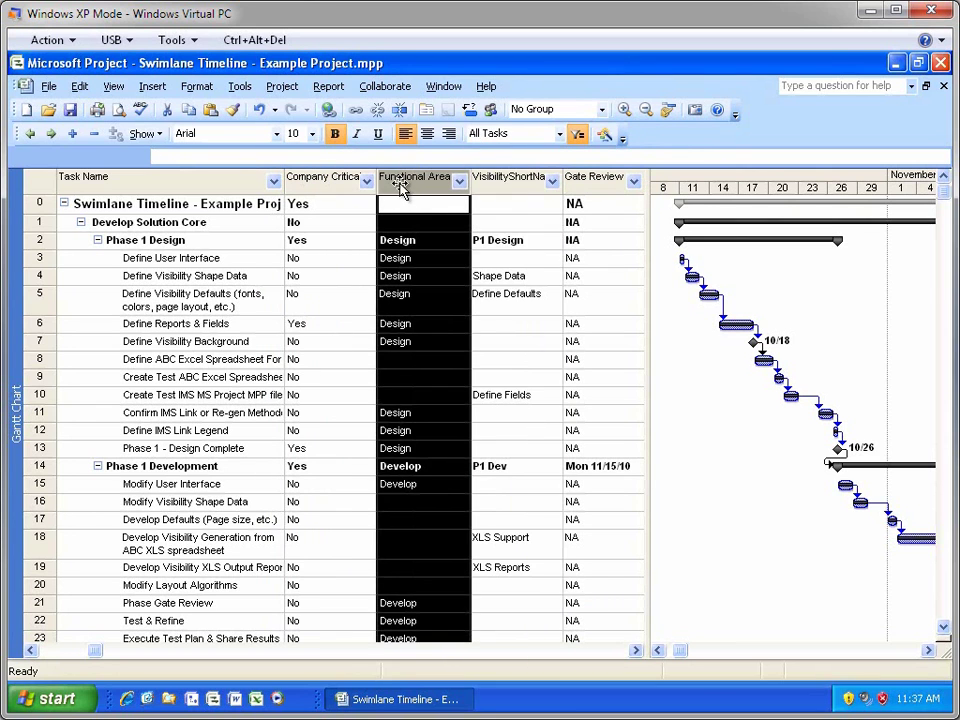
{"action": "left_click", "coordinate": [322, 179]}
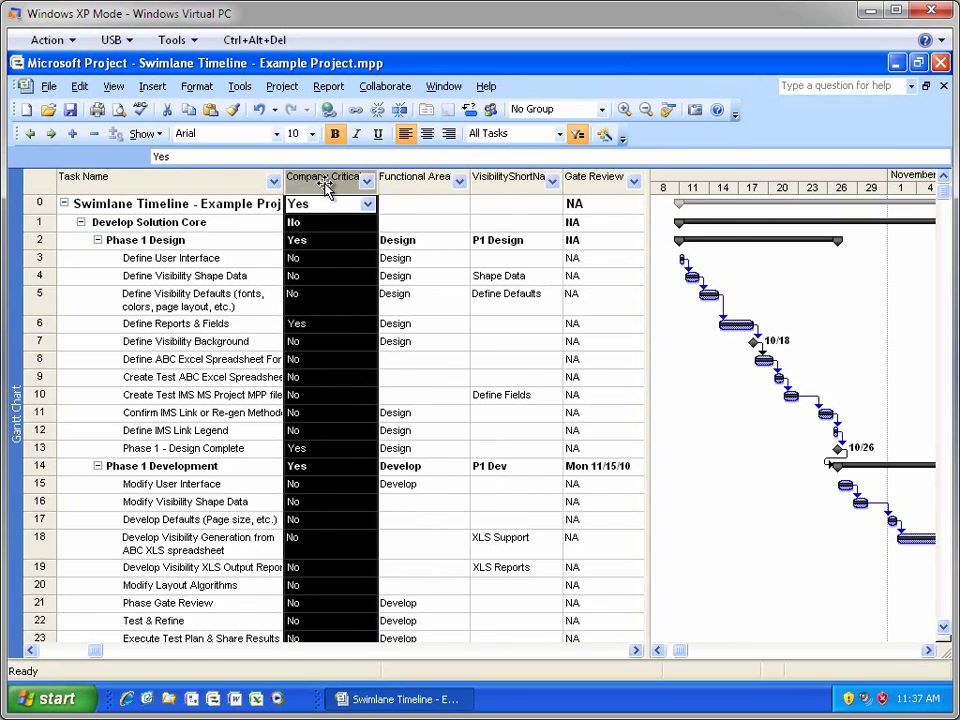
{"action": "left_click", "coordinate": [143, 133]}
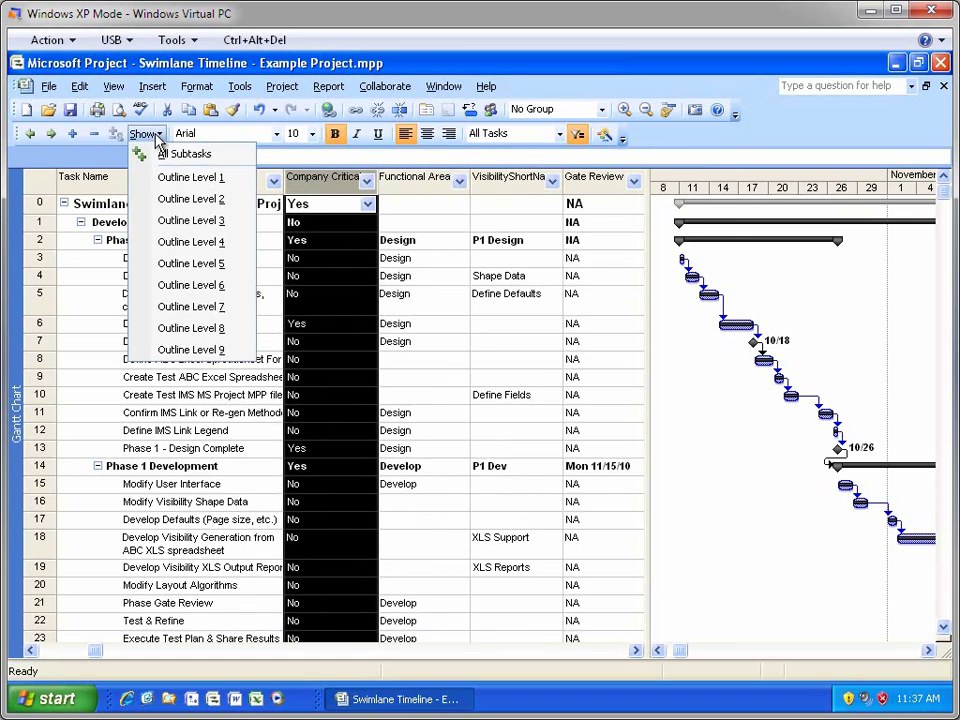
{"action": "left_click", "coordinate": [196, 178]}
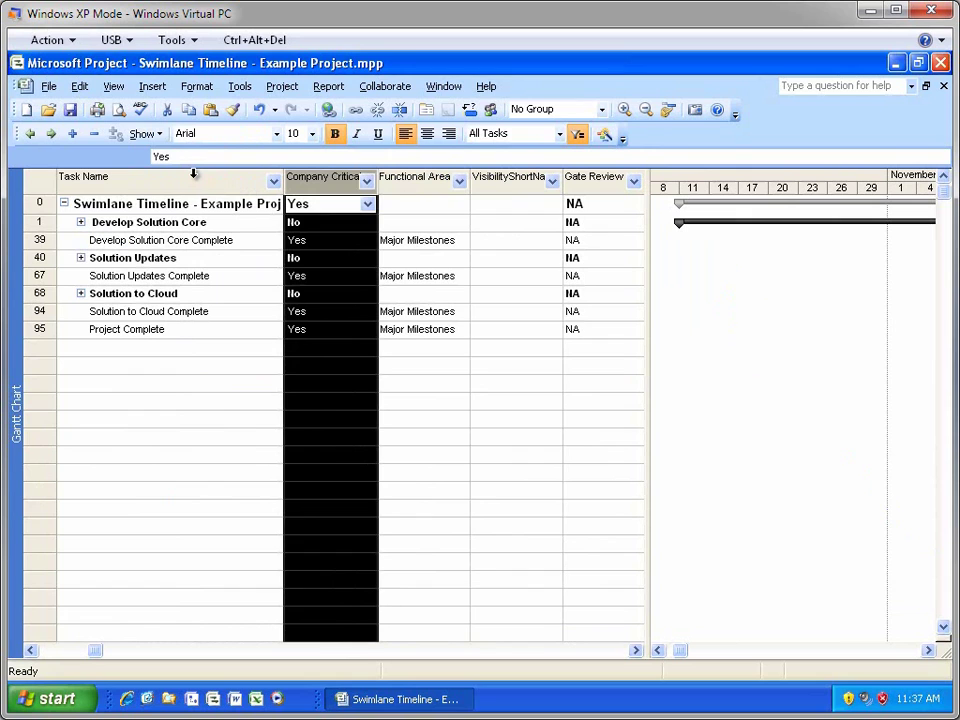
- Go through the project summary, the three phase summaries and their three Complete milestones
{"action": "left_click", "coordinate": [207, 203]}
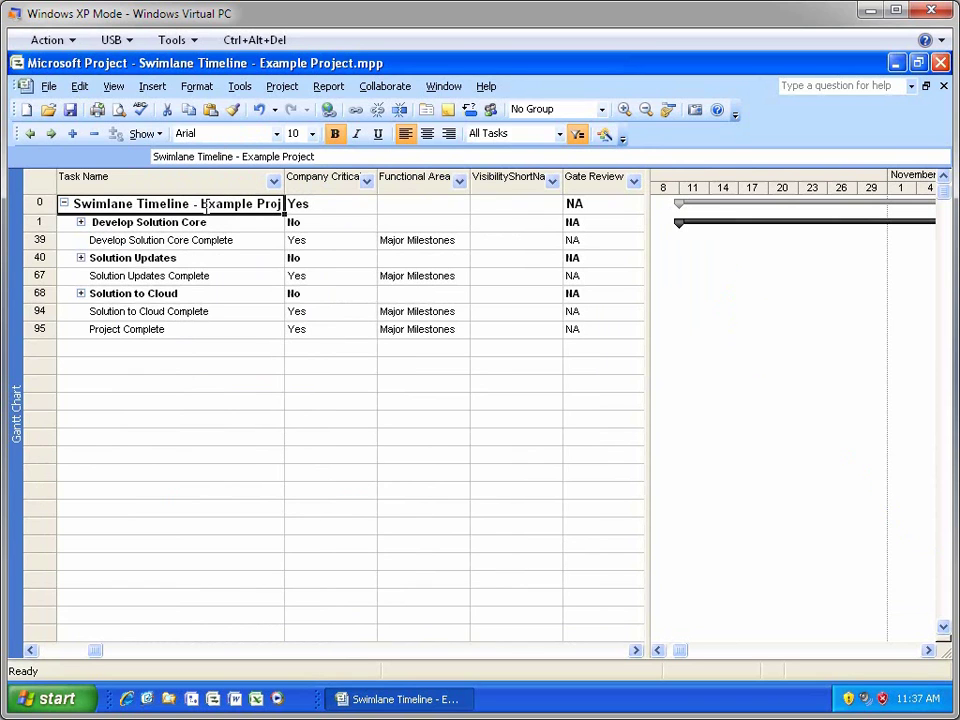
{"action": "left_click", "coordinate": [173, 222]}
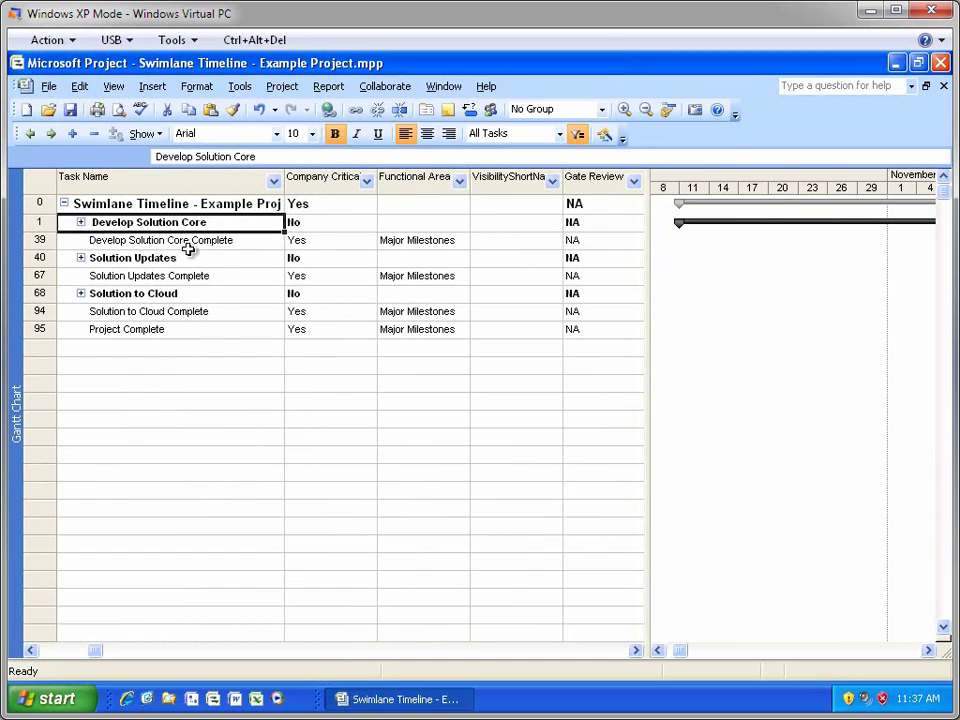
{"action": "left_click", "coordinate": [195, 258]}
{"action": "left_click", "coordinate": [170, 295]}
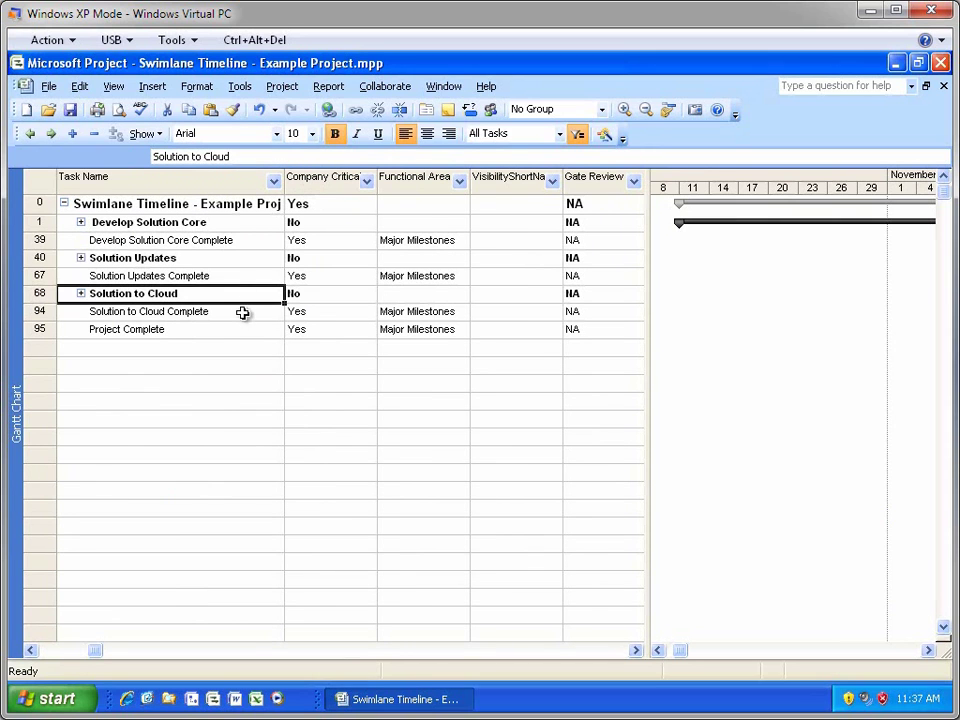
{"action": "left_click", "coordinate": [184, 240]}
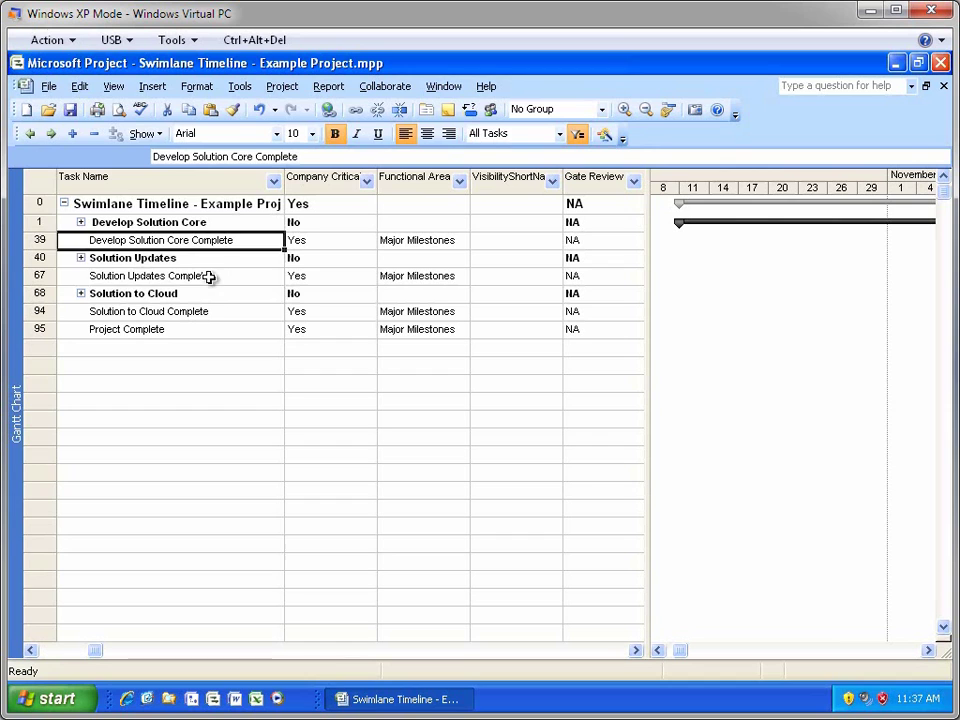
{"action": "left_click", "coordinate": [208, 276]}
{"action": "left_click", "coordinate": [204, 312]}
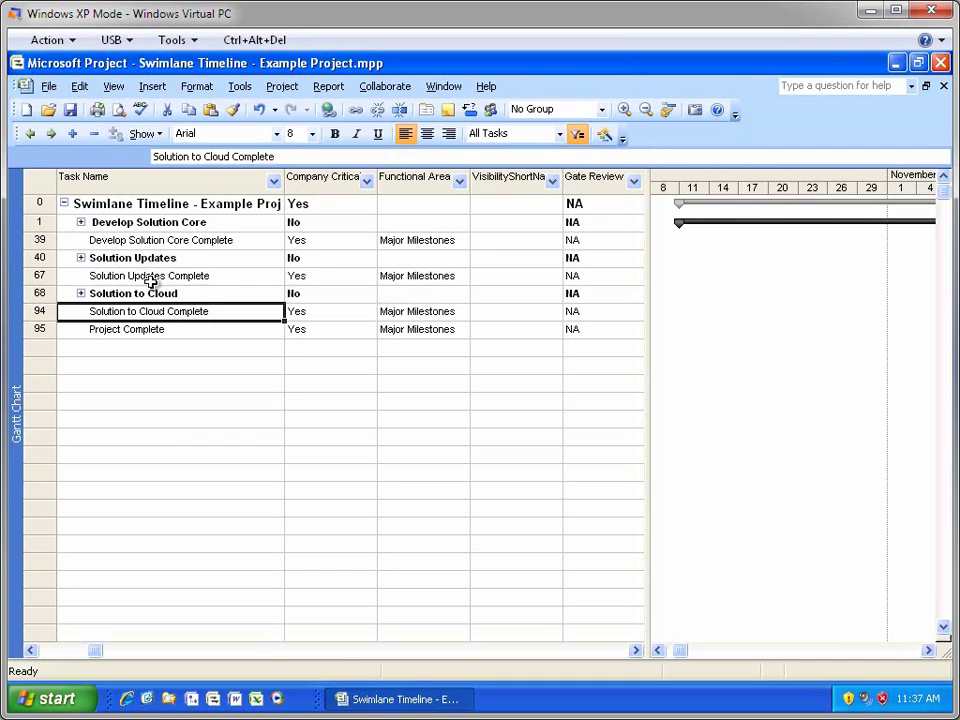
- Create a Visio swimlane timeline from the active project using Tools > Create Swimlane Timeline
{"action": "left_click", "coordinate": [240, 87]}
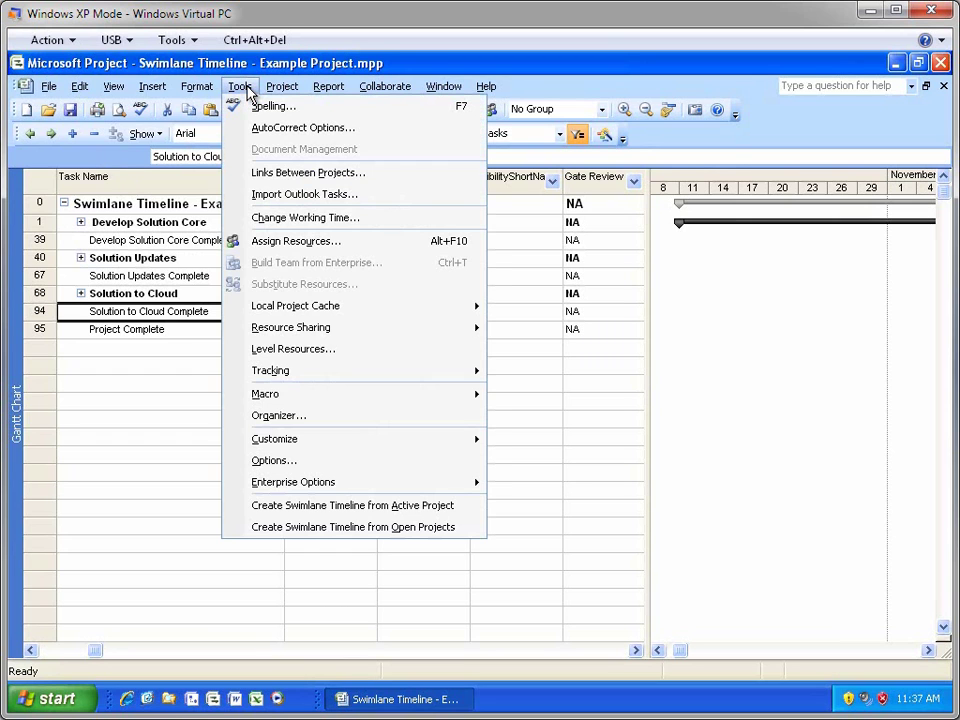
{"action": "left_click", "coordinate": [435, 505]}
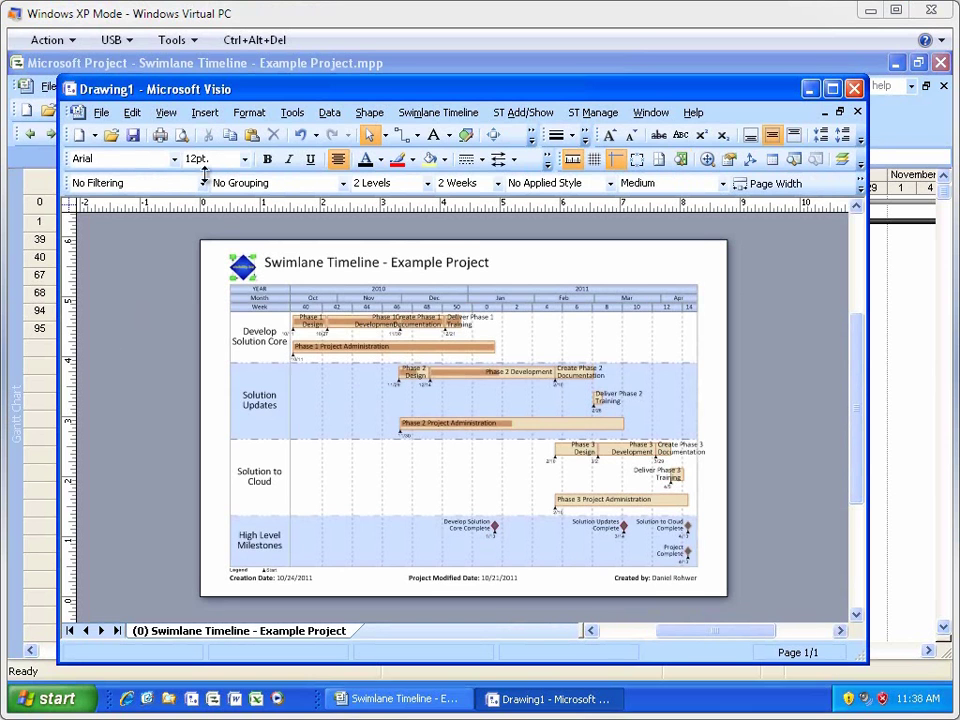
{"action": "double_click", "coordinate": [288, 88]}
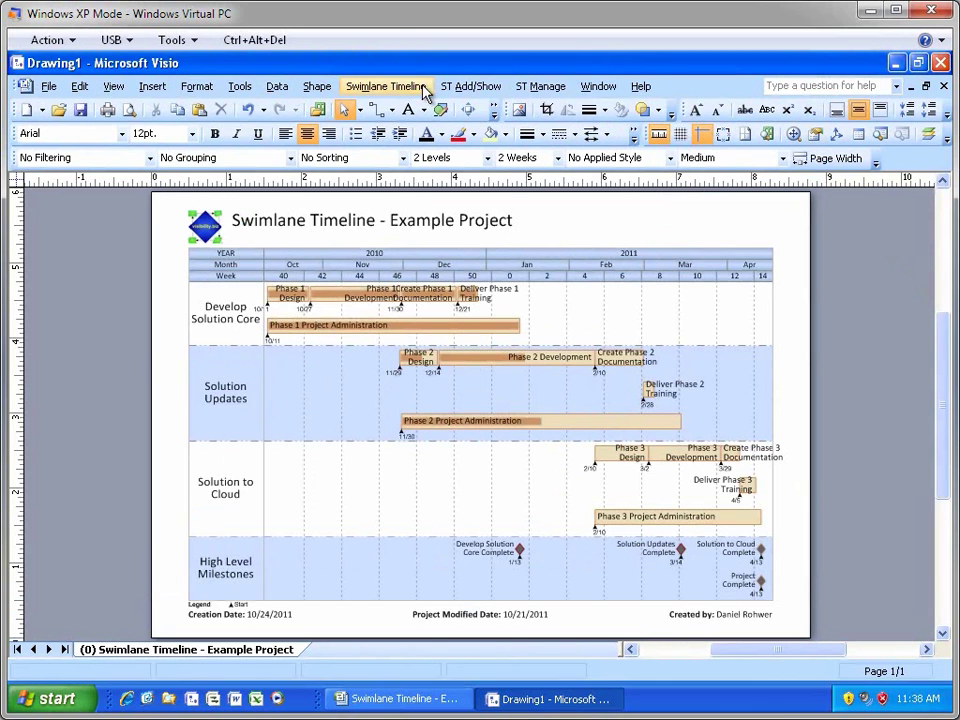
{"action": "left_click", "coordinate": [390, 88]}
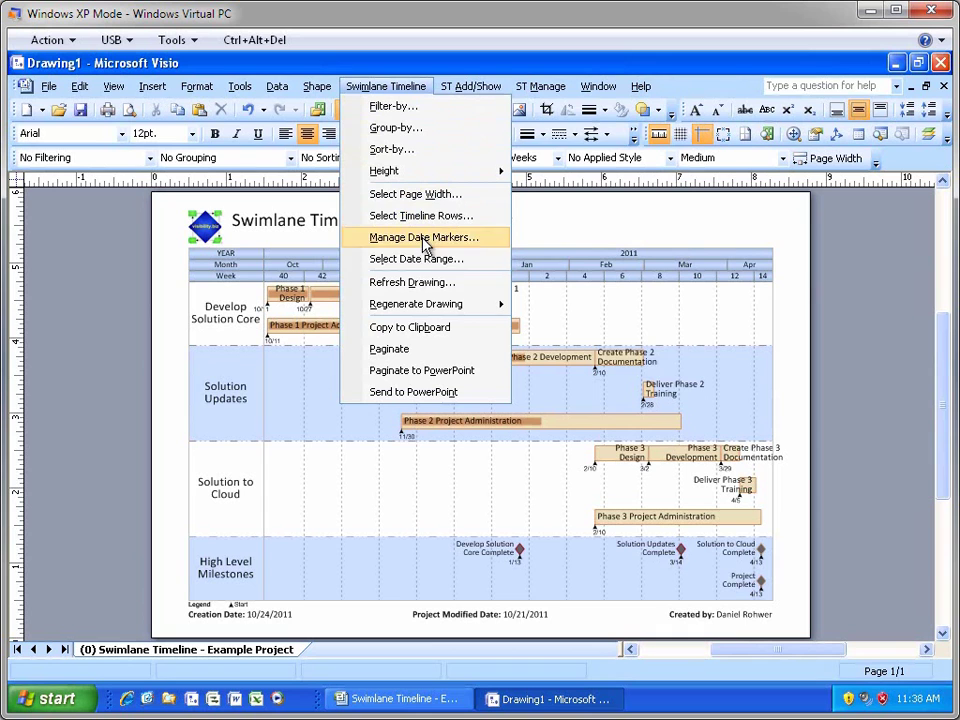
{"action": "mouse_move", "coordinate": [488, 92]}
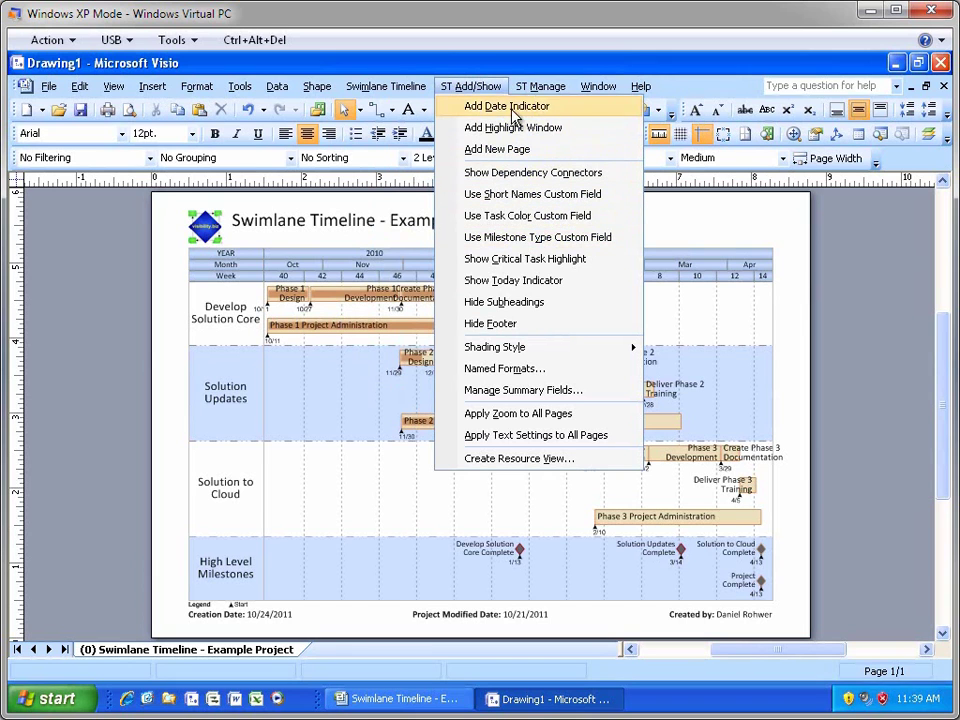
{"action": "mouse_move", "coordinate": [551, 92]}
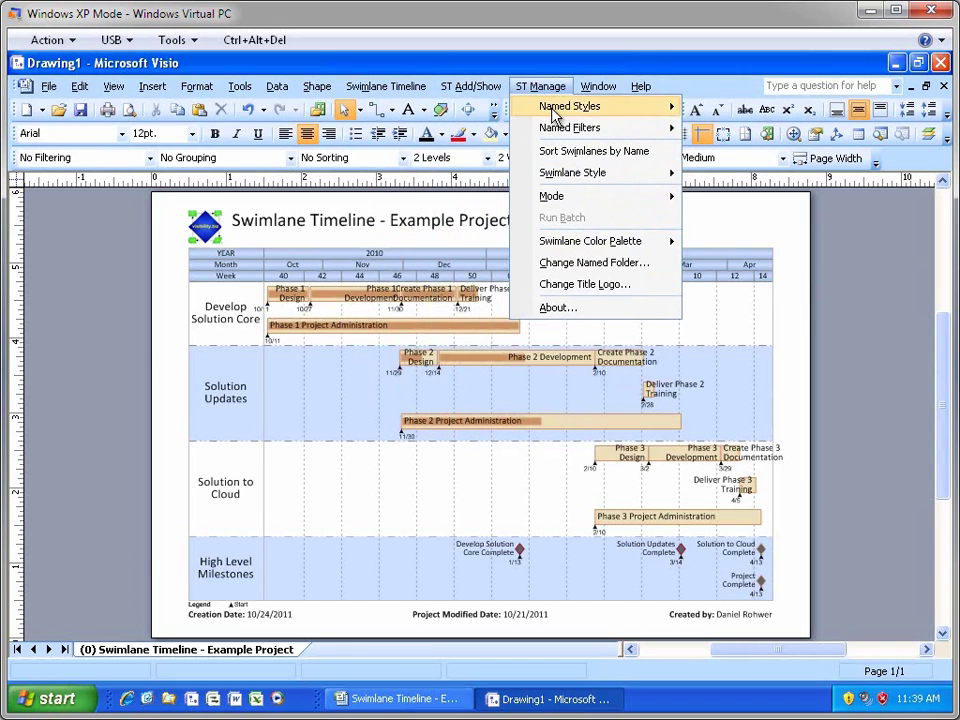
{"action": "mouse_move", "coordinate": [561, 113]}
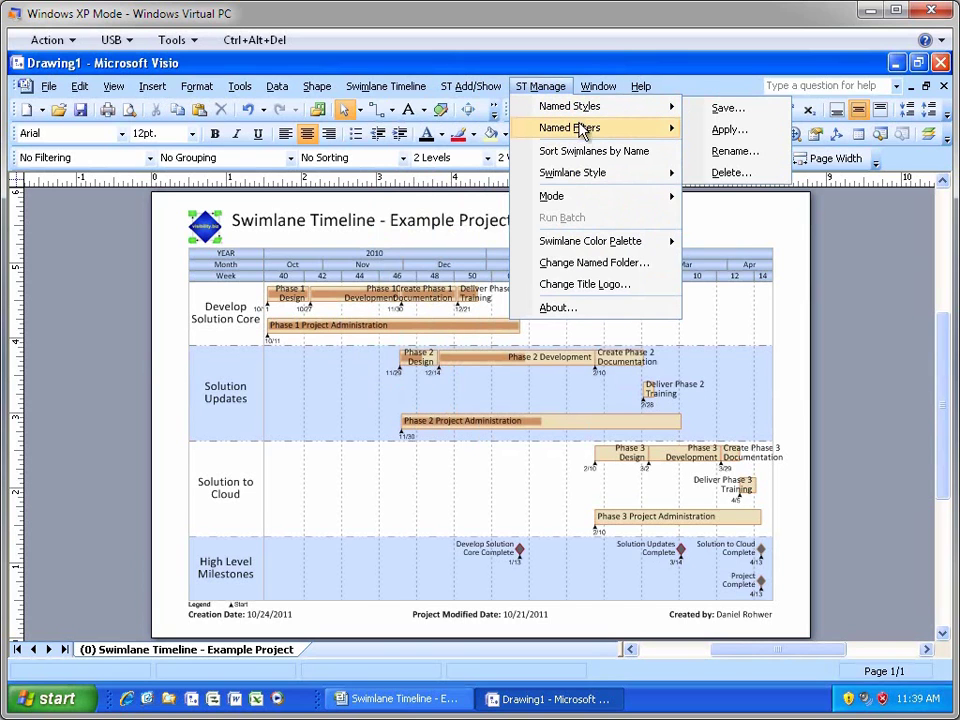
{"action": "mouse_move", "coordinate": [584, 134]}
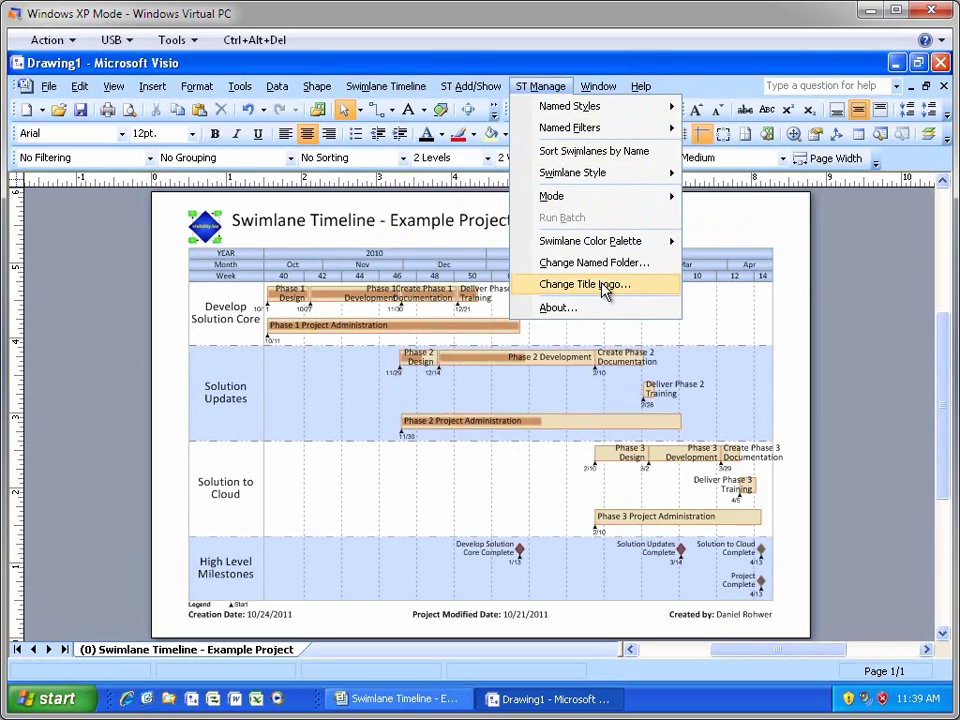
{"action": "left_click", "coordinate": [752, 219]}
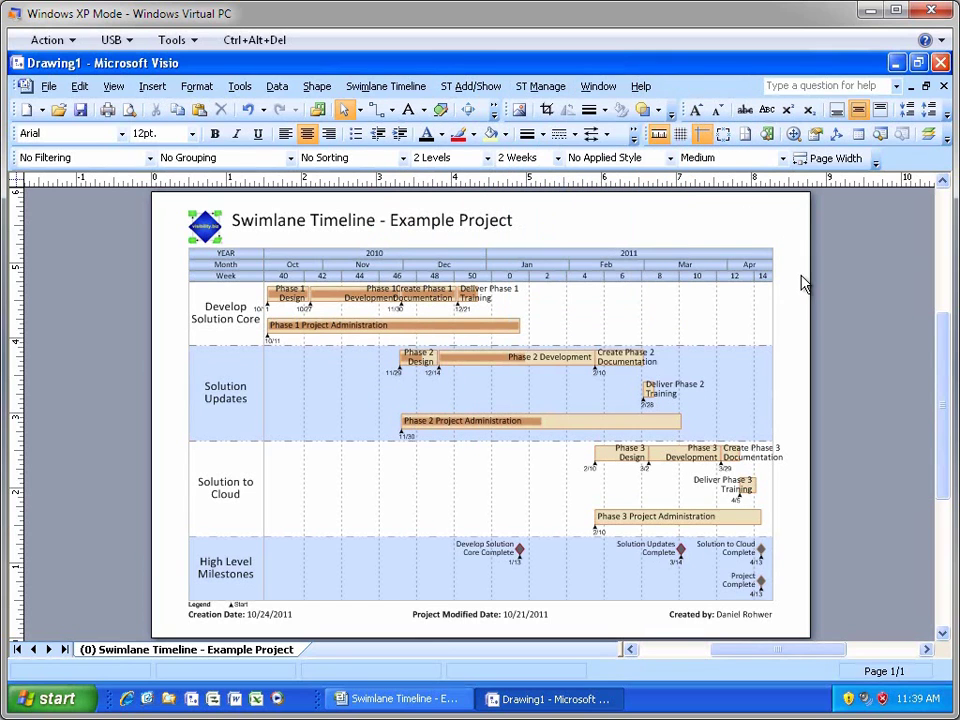
- Filter the timeline by Company Critical (Flag4), then browse the filter list and leave it unchanged
{"action": "left_click", "coordinate": [150, 159]}
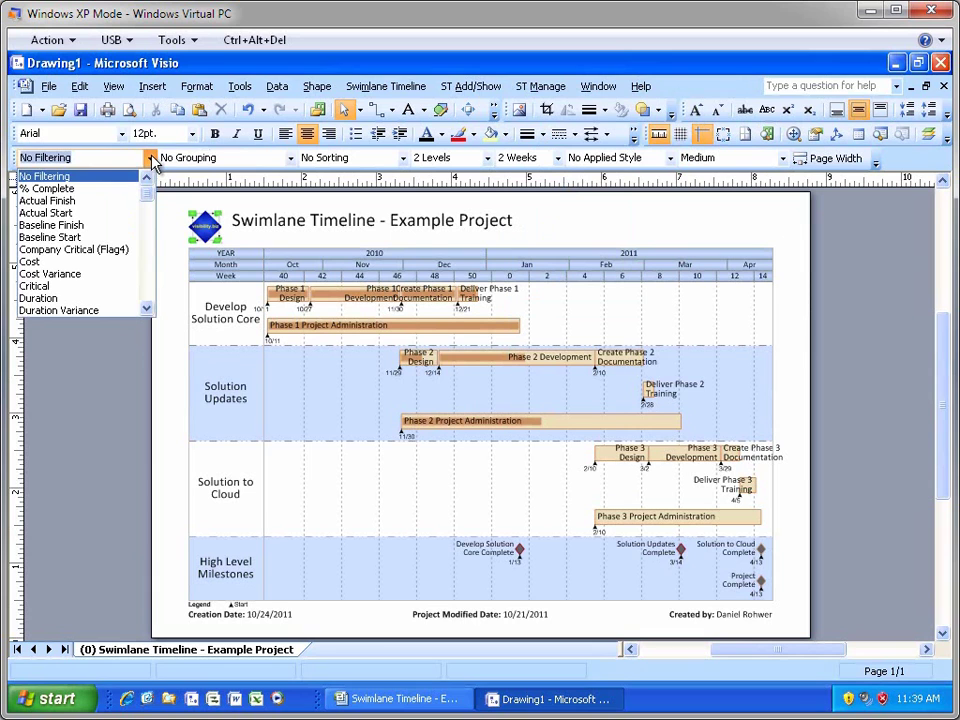
{"action": "left_click", "coordinate": [106, 256]}
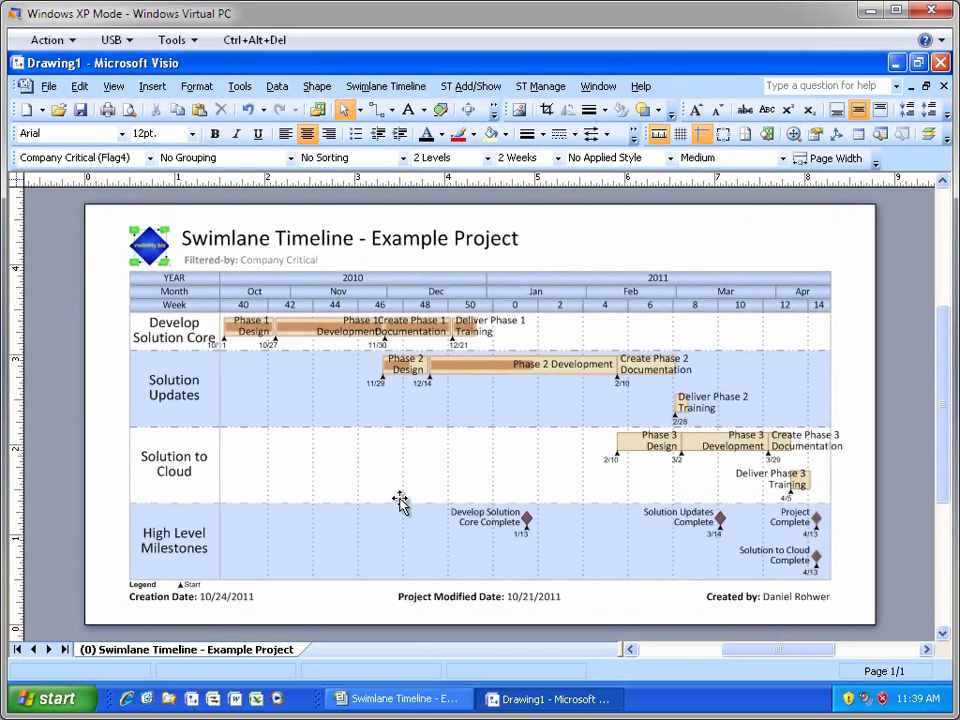
{"action": "left_click", "coordinate": [150, 160]}
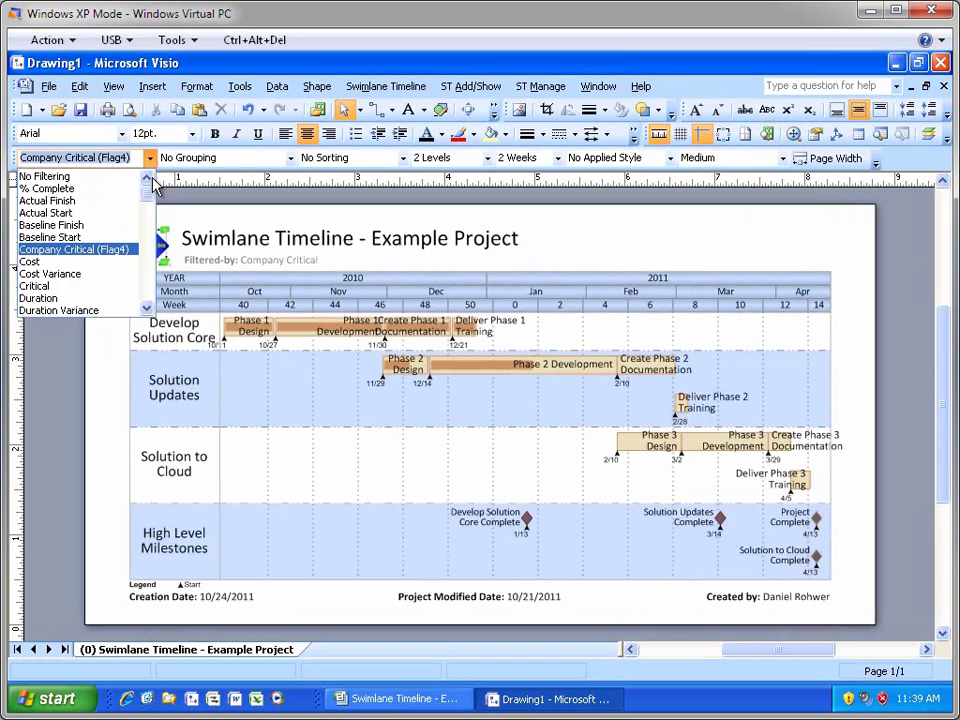
{"action": "left_click_drag", "start_coordinate": [146, 195], "coordinate": [148, 250]}
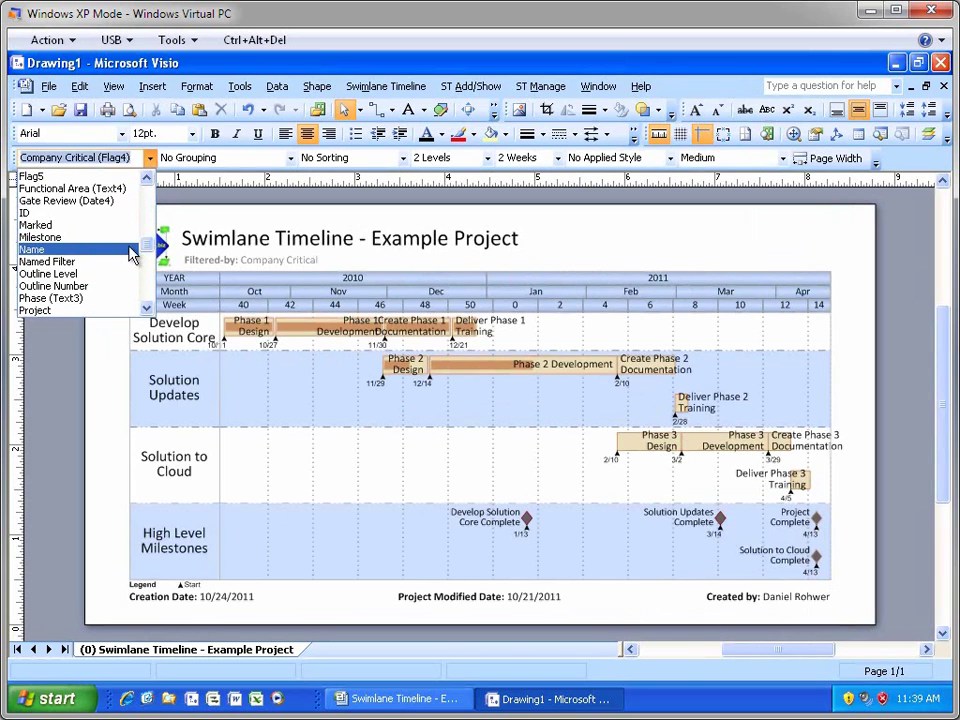
{"action": "left_click_drag", "start_coordinate": [146, 243], "coordinate": [145, 205]}
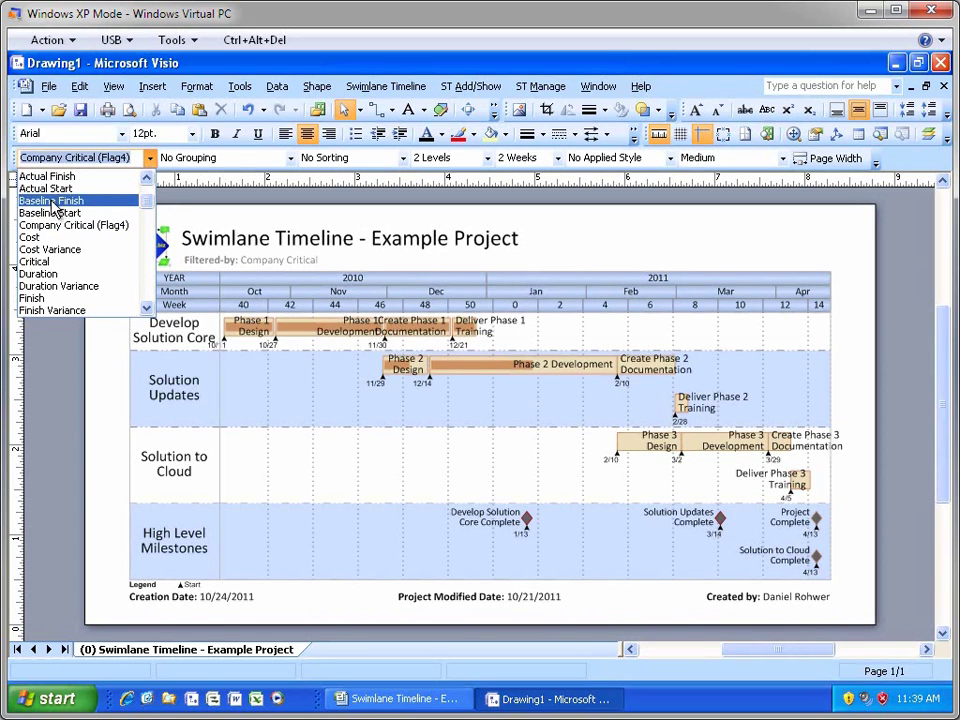
{"action": "left_click", "coordinate": [55, 383]}
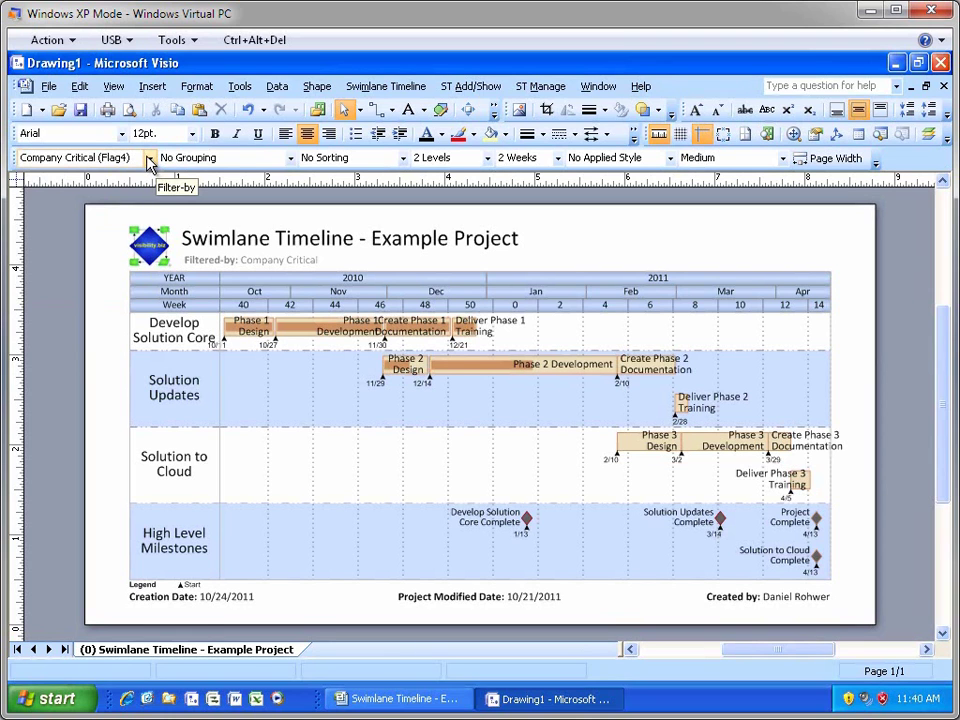
{"action": "left_click", "coordinate": [563, 88]}
{"action": "mouse_move", "coordinate": [612, 137]}
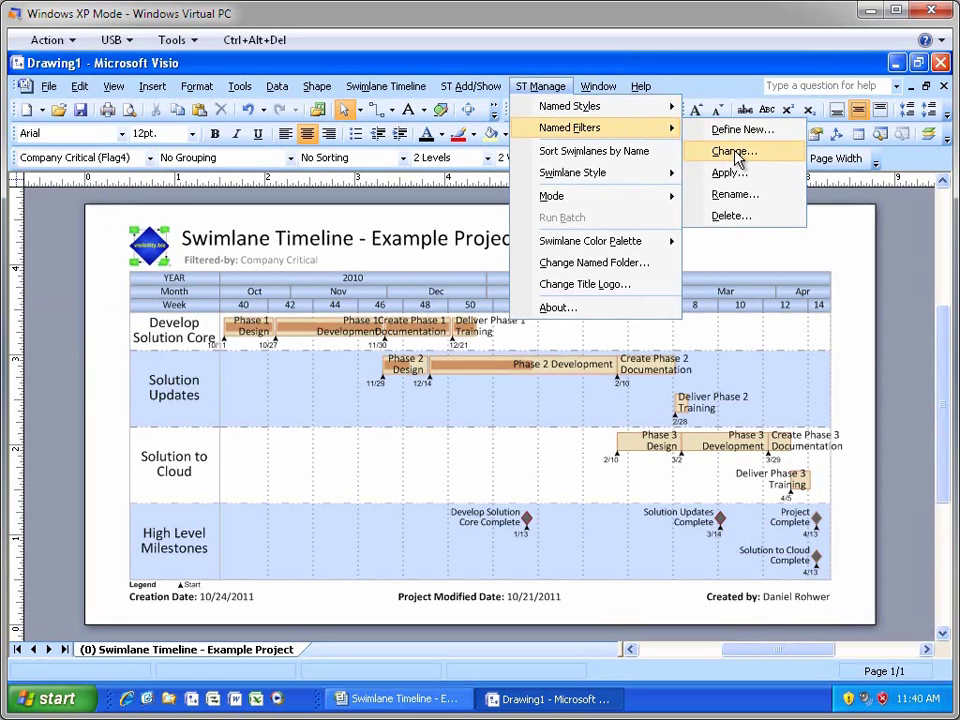
{"action": "left_click", "coordinate": [863, 277]}
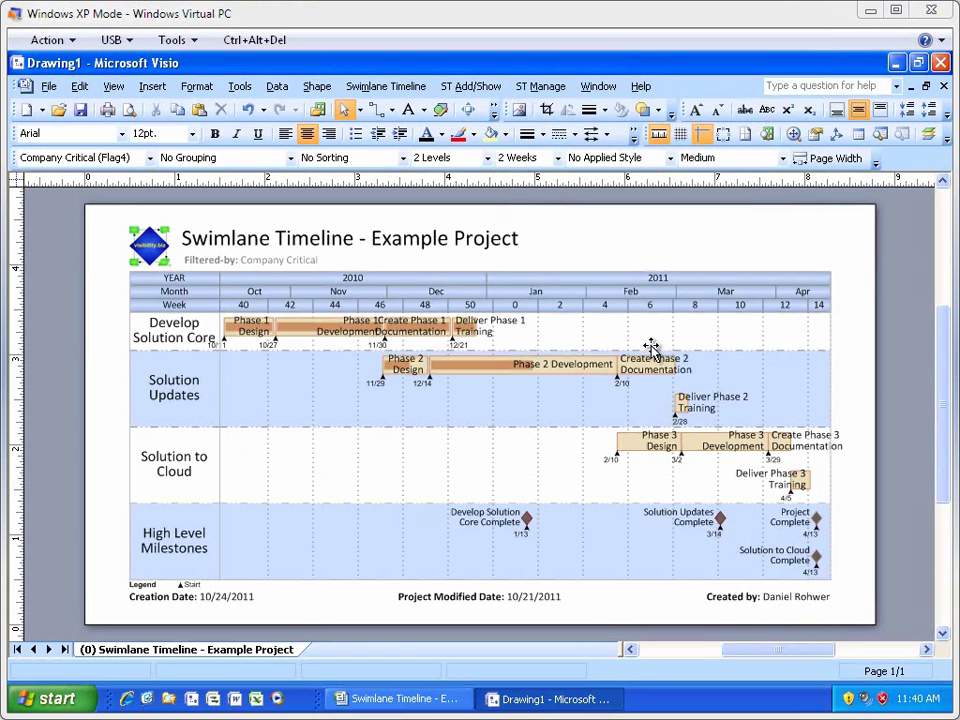
- Zoom in on the Phase 2 documentation and training tasks, zoom back out, and bring up ST Add/Show
{"action": "left_click_drag", "start_coordinate": [580, 338], "coordinate": [813, 464]}
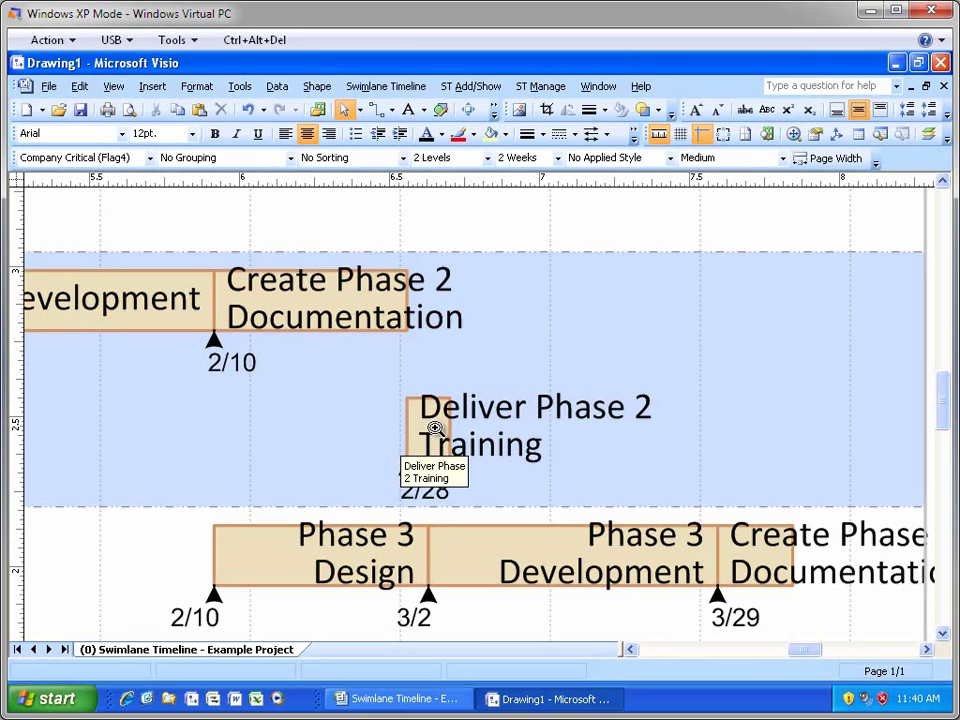
{"action": "key", "text": "ctrl+shift+w"}
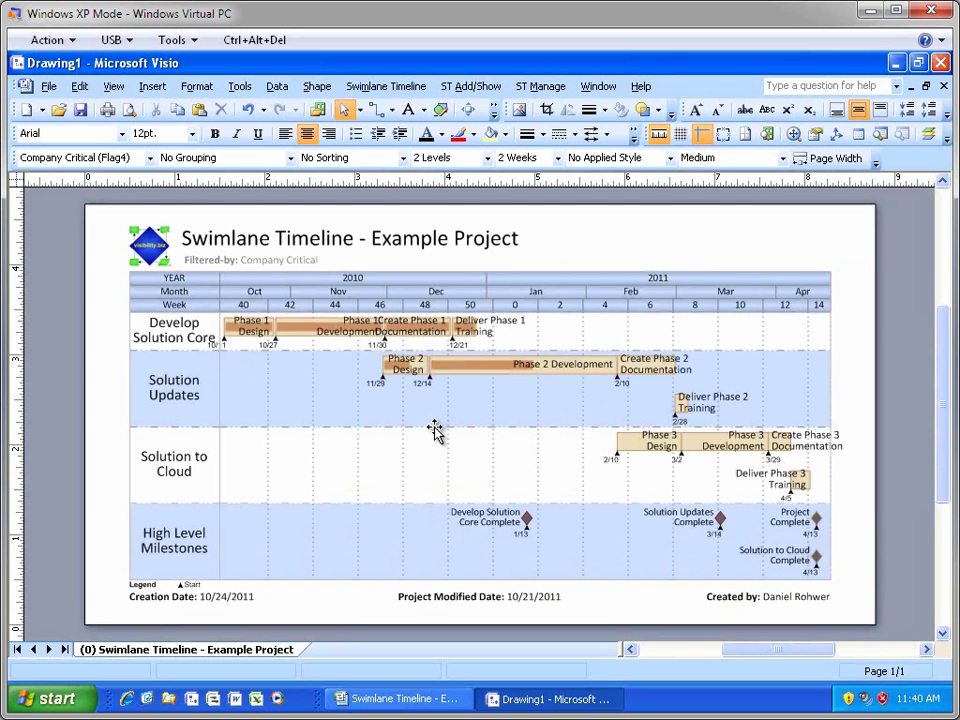
{"action": "left_click", "coordinate": [470, 86]}
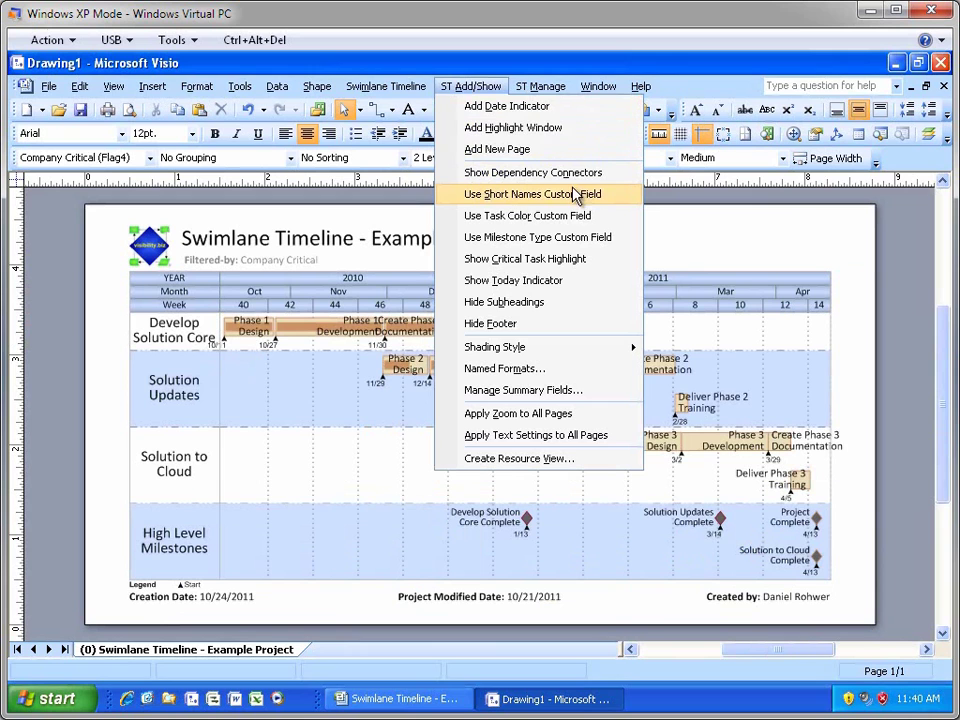
- Use the Short Names custom field so bars read P1 Design, P2 Dev, P3 Train
{"action": "left_click", "coordinate": [513, 196]}
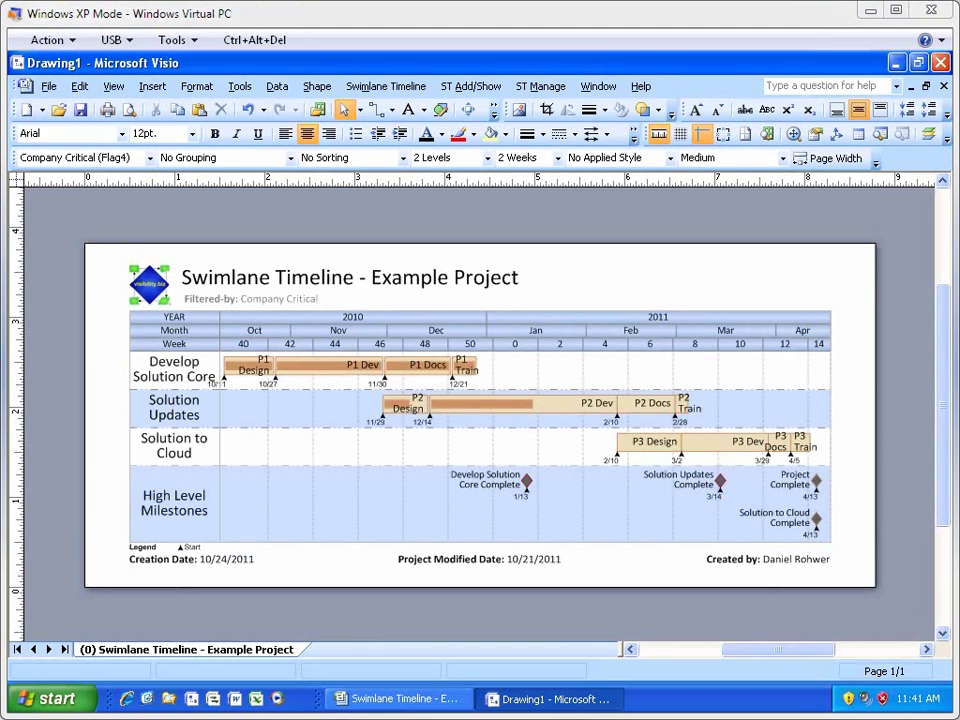
- Group the swimlanes by Functional Area (Text4)
{"action": "left_click", "coordinate": [290, 157]}
{"action": "left_click_drag", "start_coordinate": [291, 194], "coordinate": [286, 242]}
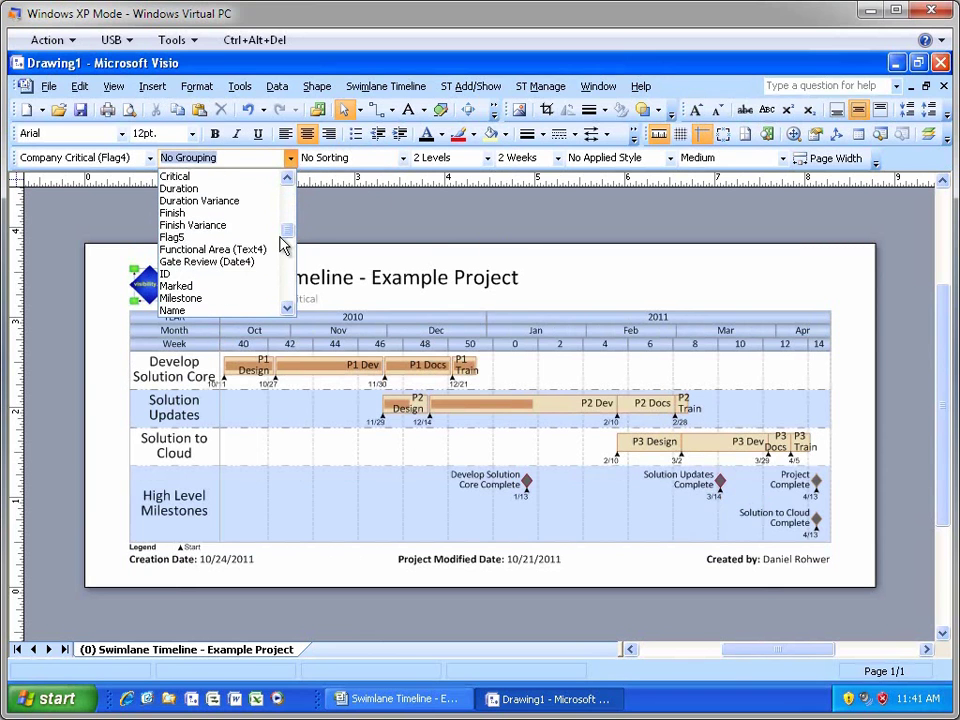
{"action": "left_click", "coordinate": [181, 250]}
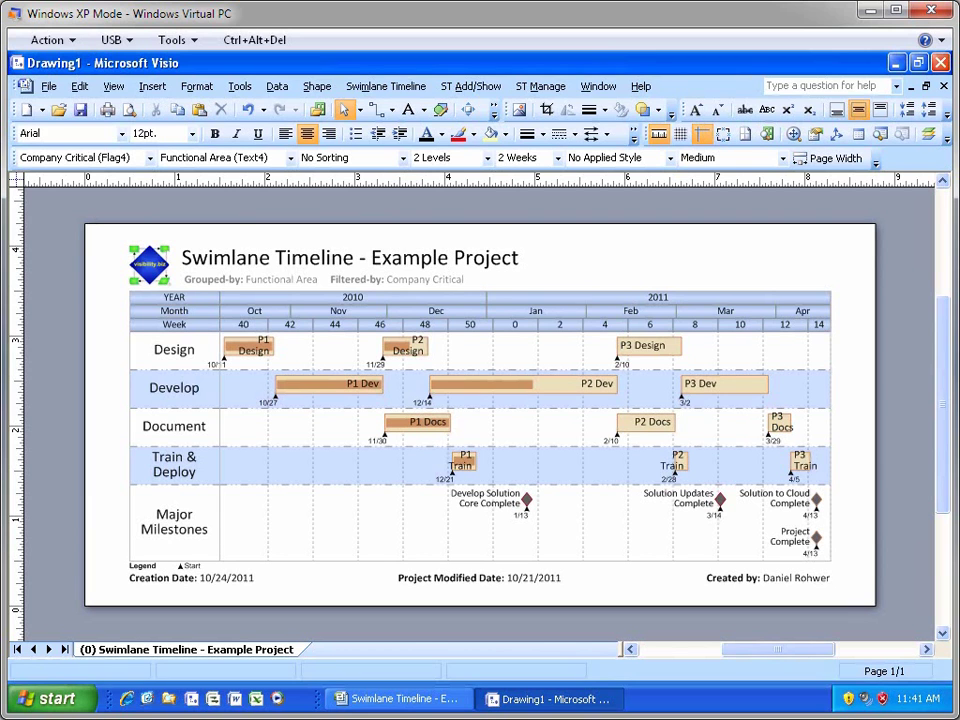
- Set the outline levels to All Levels and turn on Show Dependency Connectors
{"action": "left_click", "coordinate": [487, 158]}
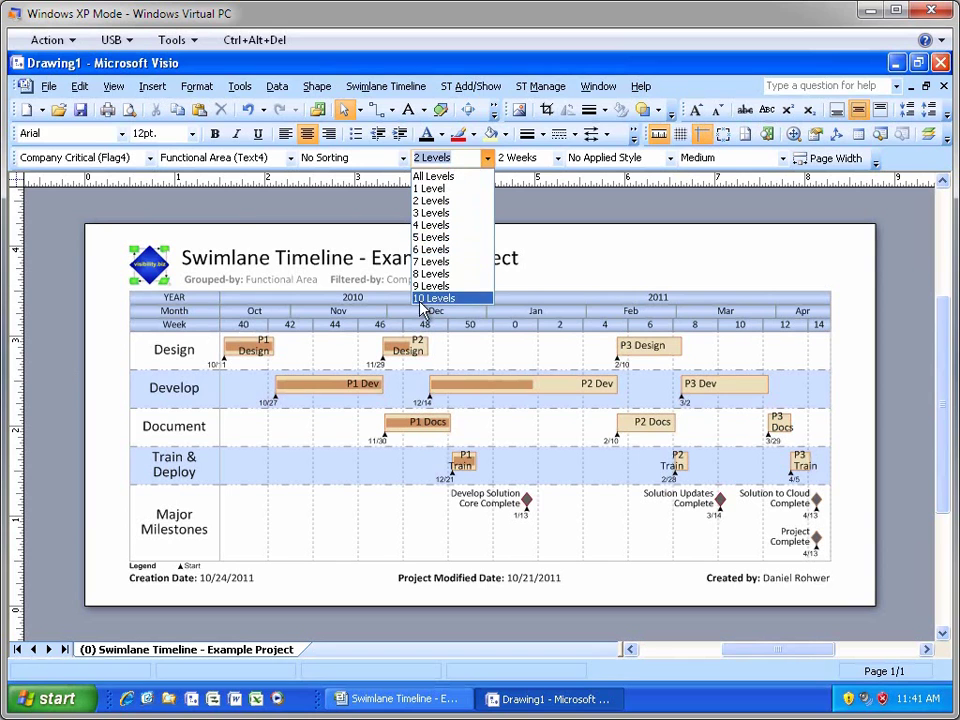
{"action": "left_click", "coordinate": [445, 178]}
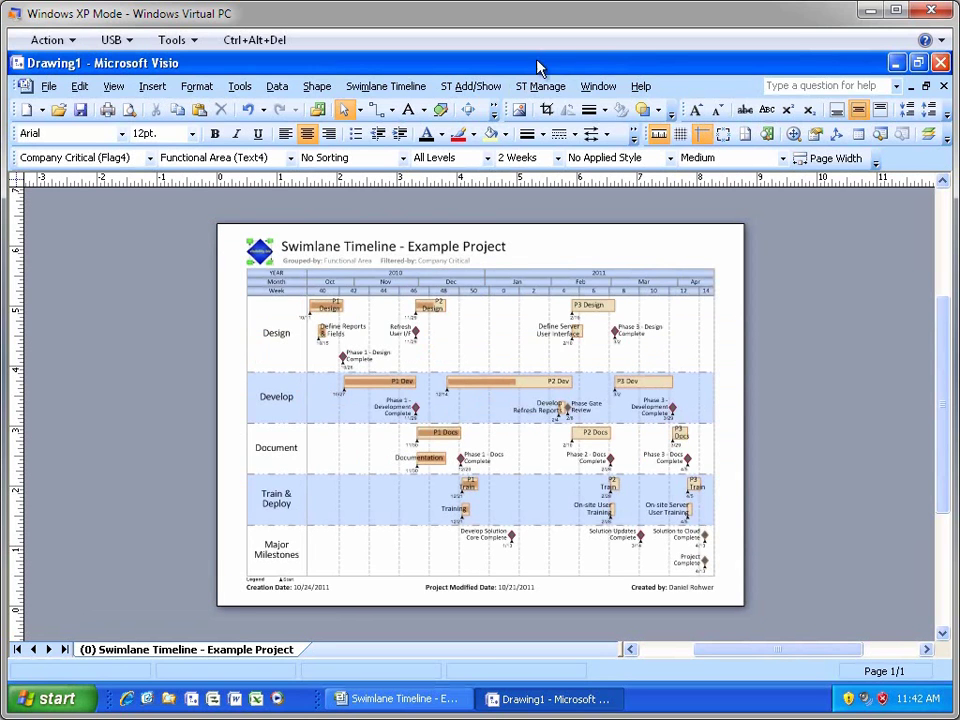
{"action": "left_click", "coordinate": [475, 86]}
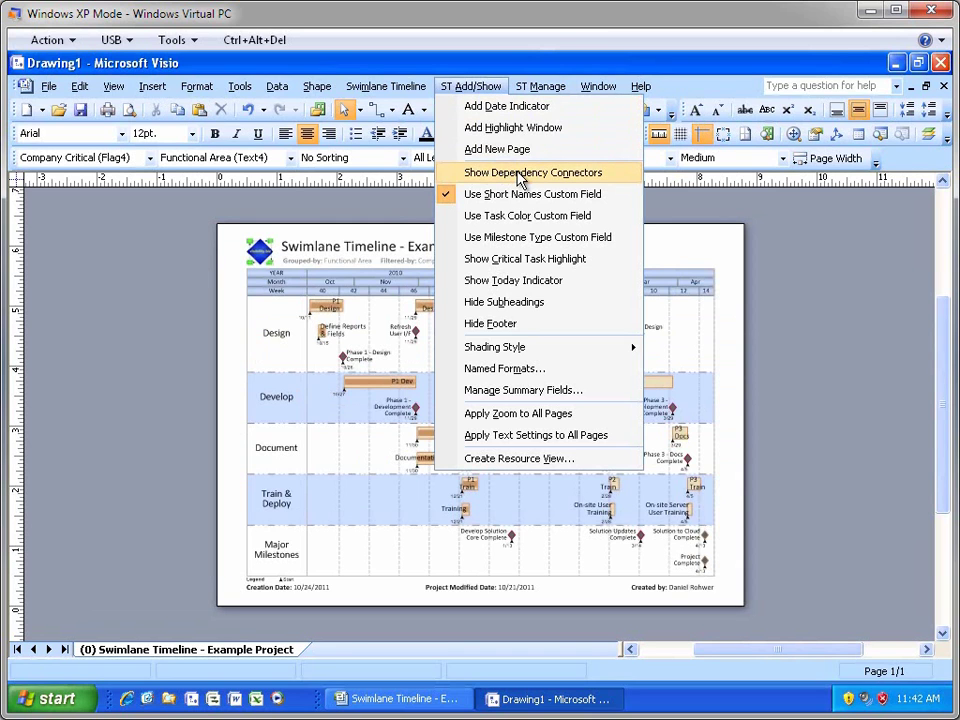
{"action": "left_click", "coordinate": [519, 176]}
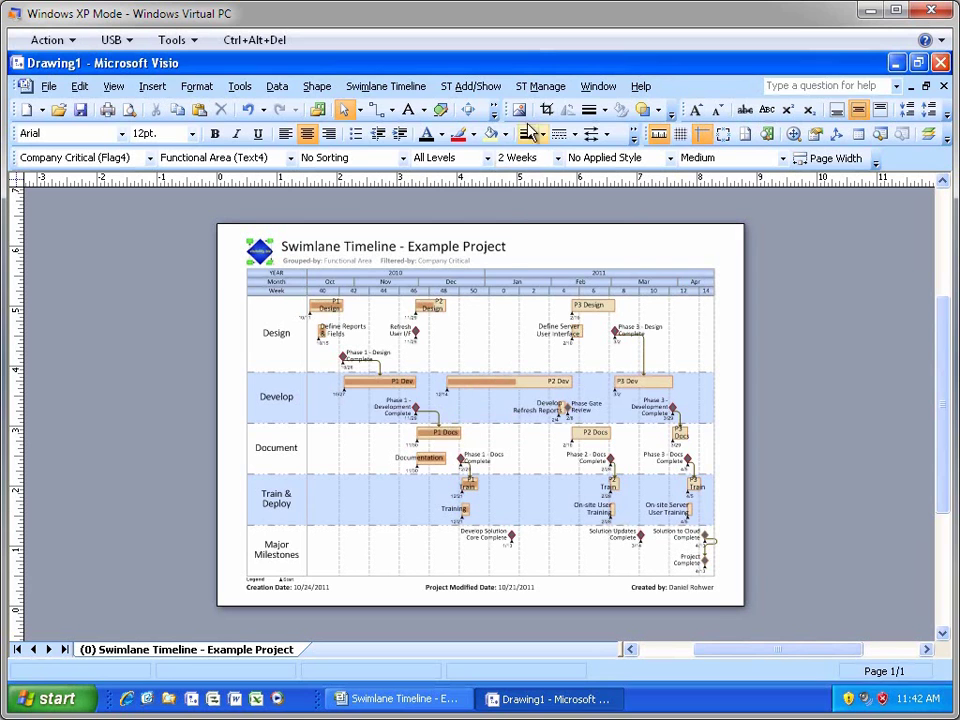
- Set custom timeline rows to Years and Months, and make the swimlane height Tall
{"action": "left_click", "coordinate": [386, 86]}
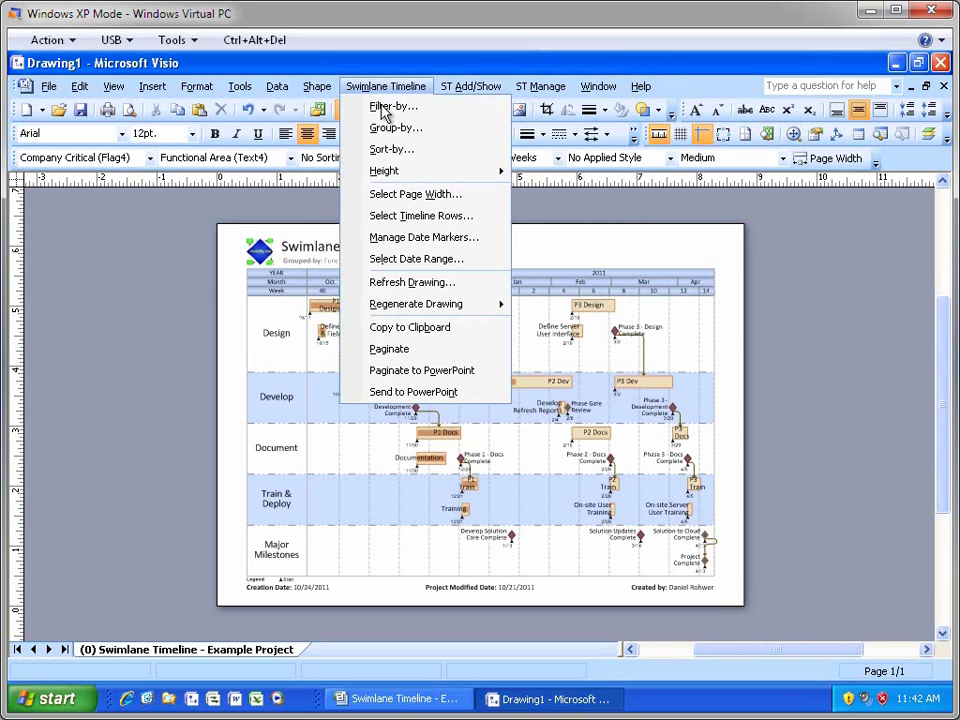
{"action": "left_click", "coordinate": [436, 217]}
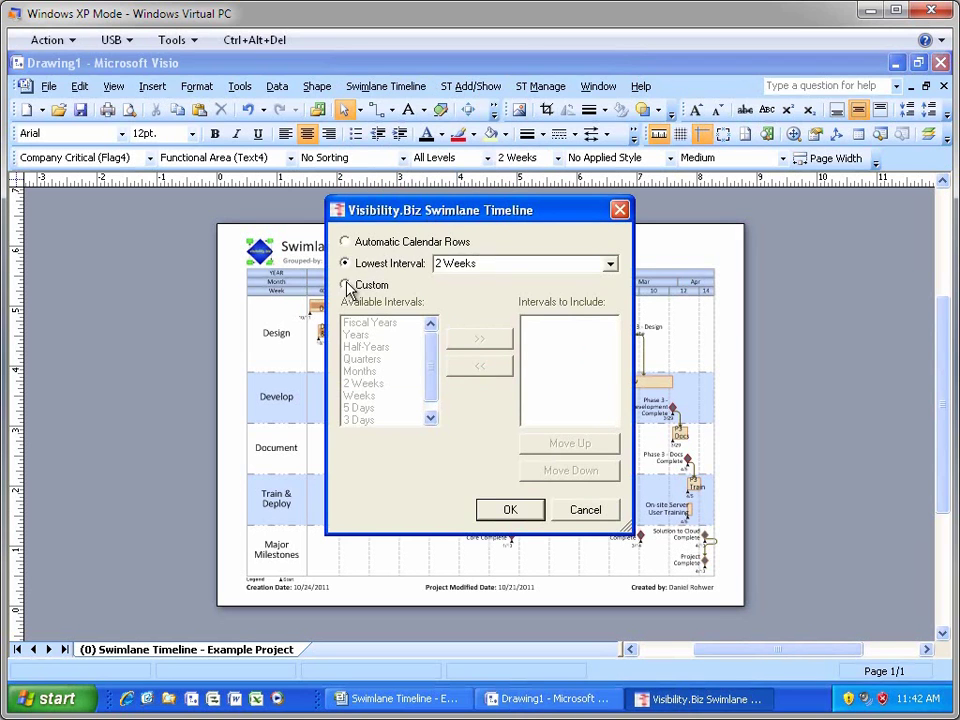
{"action": "left_click", "coordinate": [349, 286]}
{"action": "left_click", "coordinate": [365, 336]}
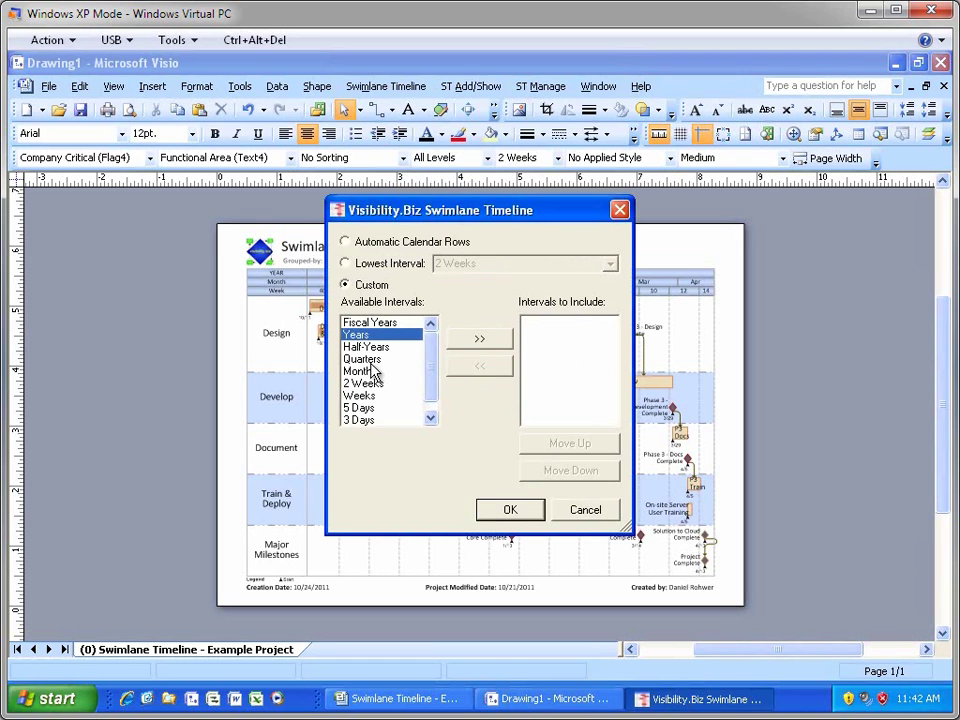
{"action": "left_click", "coordinate": [384, 371]}
{"action": "left_click", "coordinate": [478, 337]}
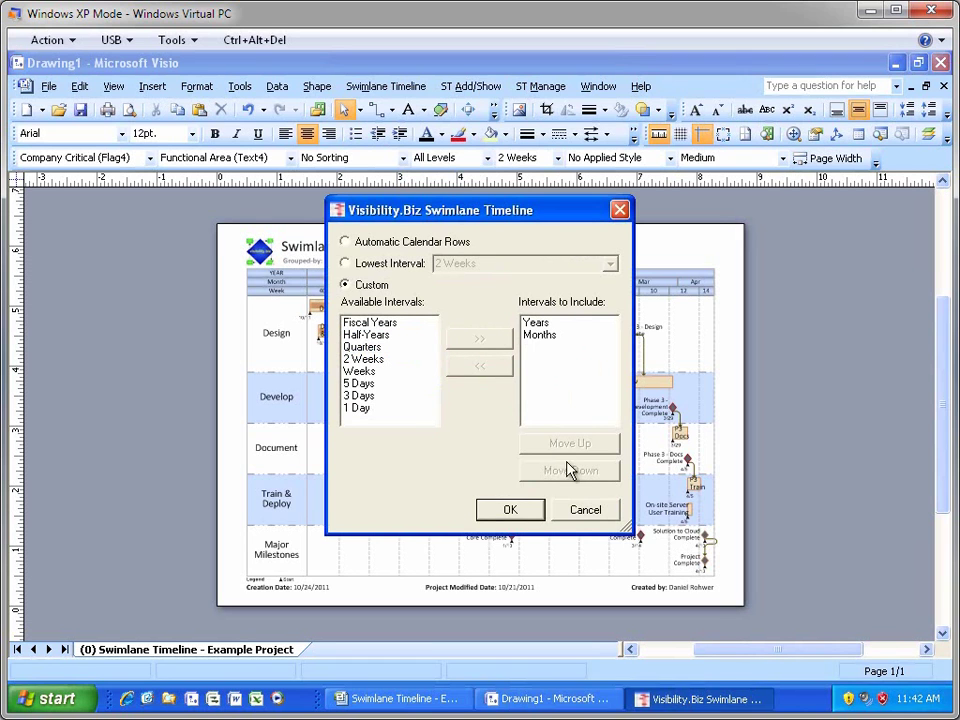
{"action": "left_click", "coordinate": [515, 510]}
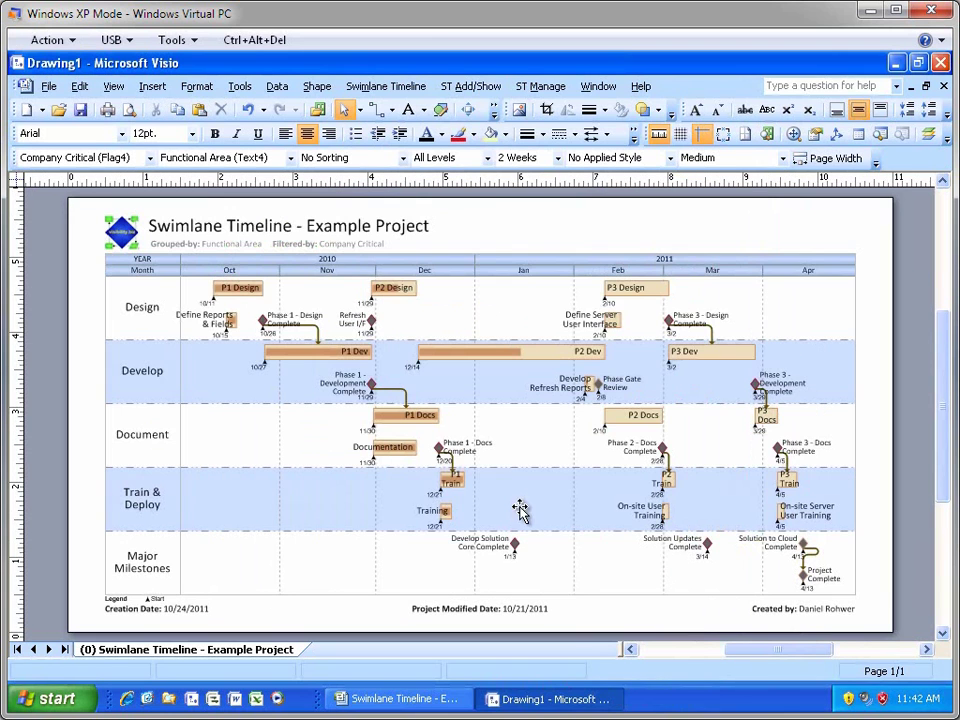
{"action": "left_click", "coordinate": [783, 158]}
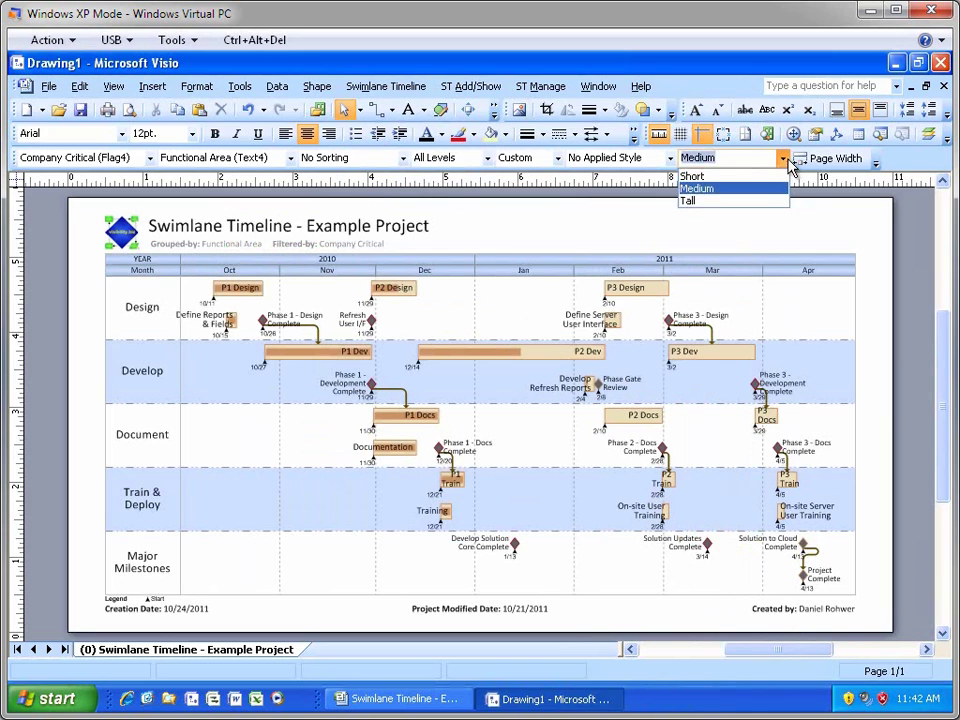
{"action": "left_click", "coordinate": [692, 201]}
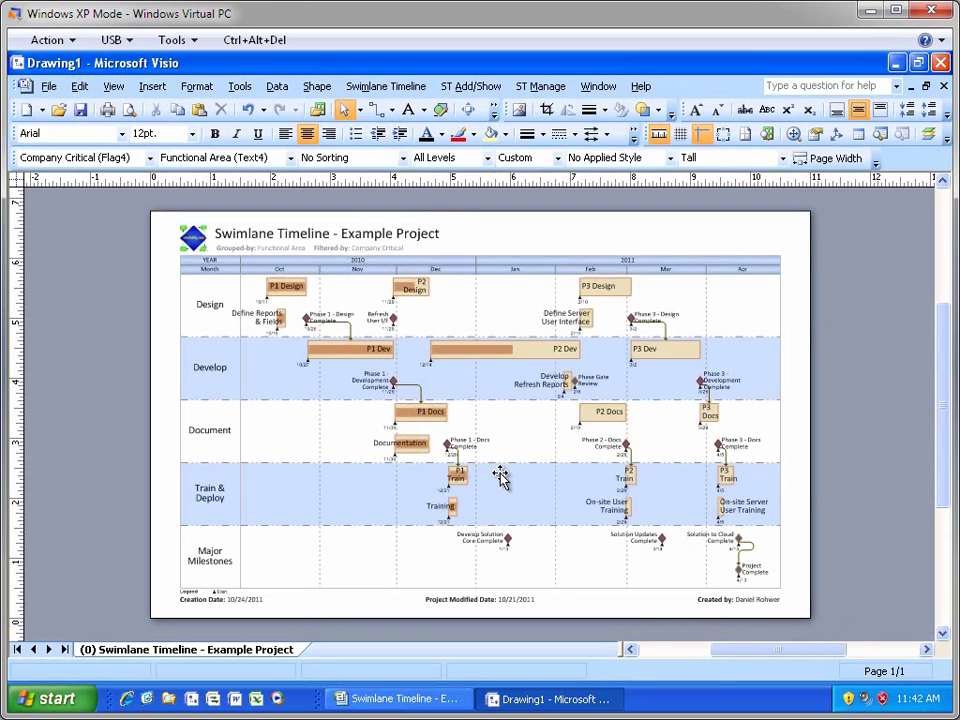
- Save the current timeline settings as the named style 'Demo 1 - Single Project'
{"action": "left_click", "coordinate": [550, 88]}
{"action": "mouse_move", "coordinate": [561, 112]}
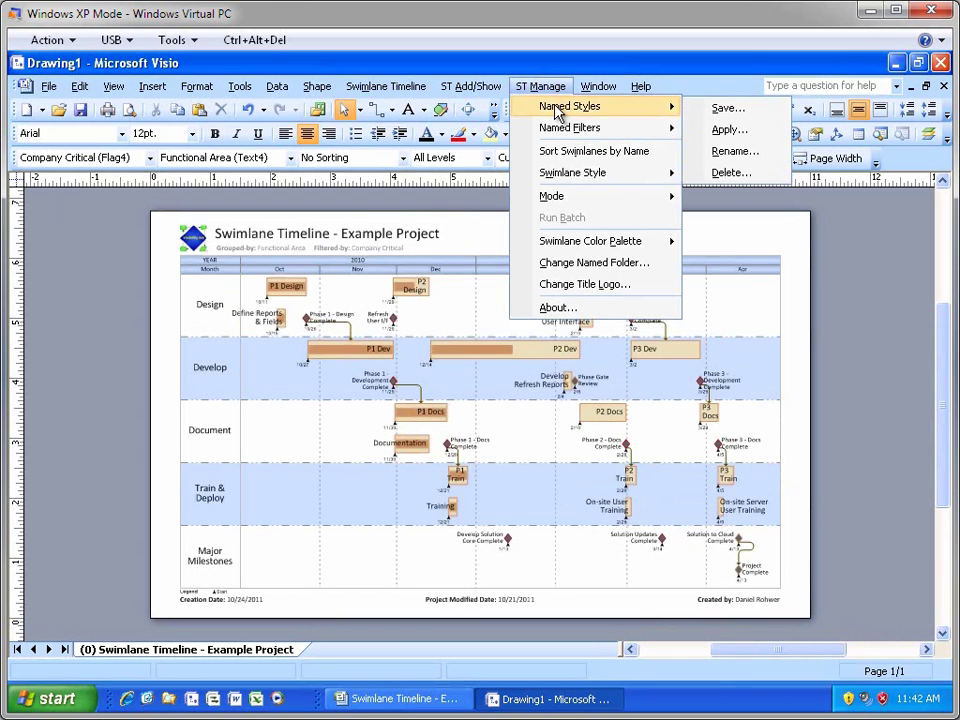
{"action": "left_click", "coordinate": [728, 110]}
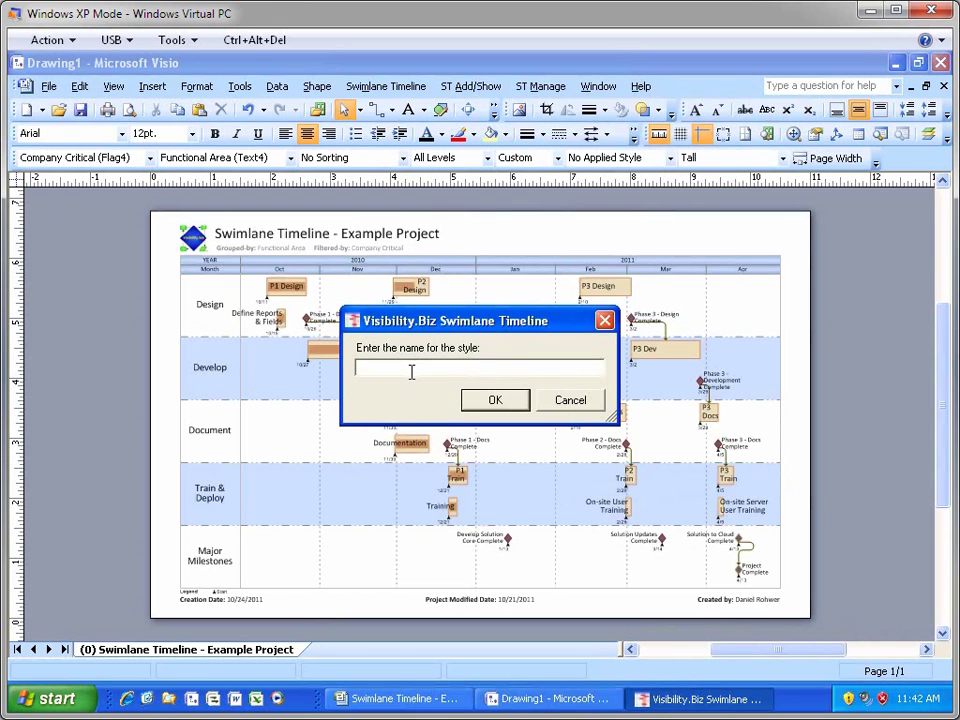
{"action": "type", "text": "Demo 1 - Single Project"}
{"action": "left_click", "coordinate": [572, 401]}
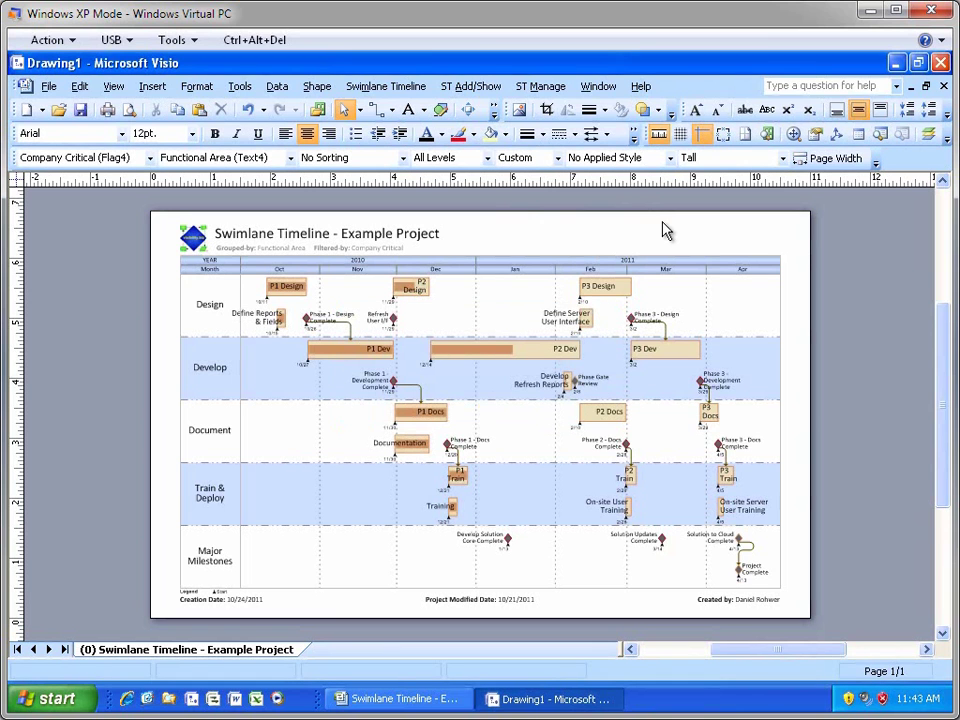
- Send the swimlane timeline to a new PowerPoint slide and run it as a slide show
{"action": "left_click", "coordinate": [540, 86]}
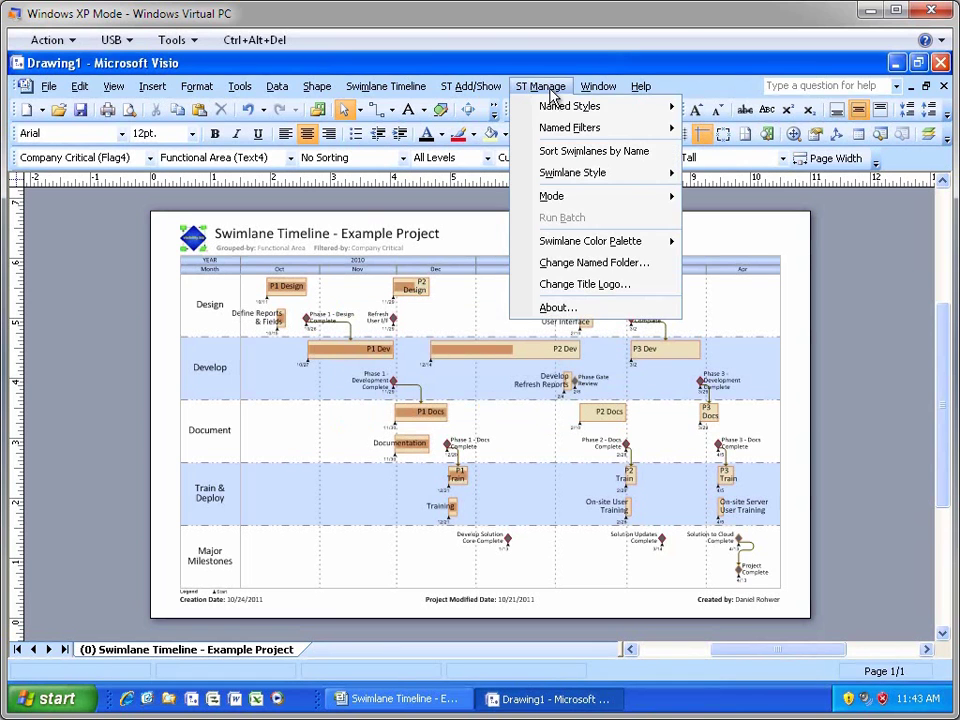
{"action": "left_click", "coordinate": [386, 86]}
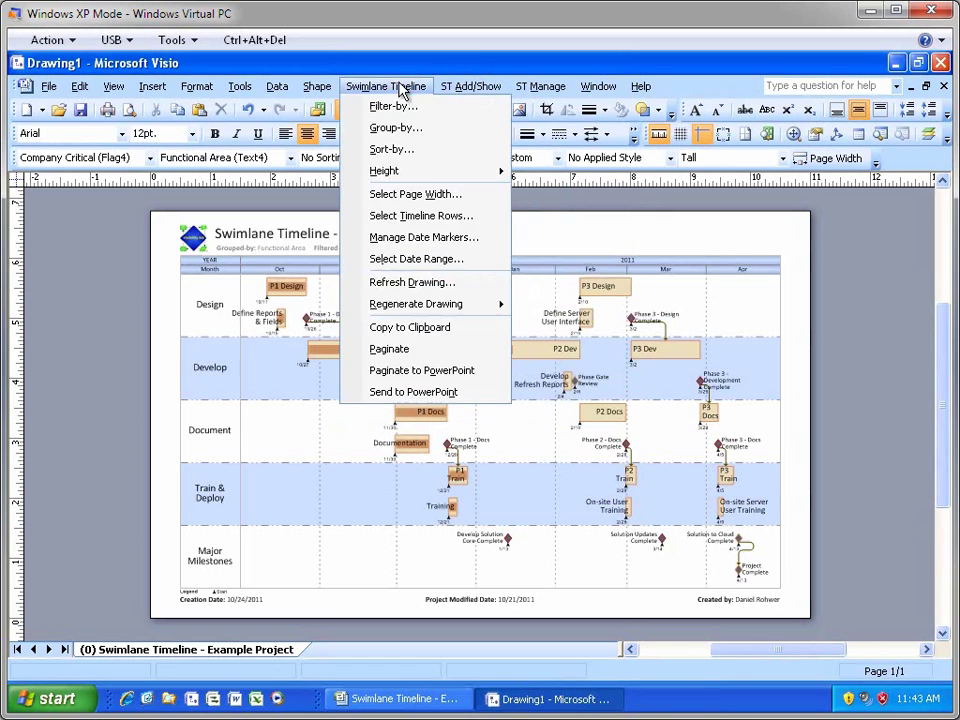
{"action": "left_click", "coordinate": [411, 393]}
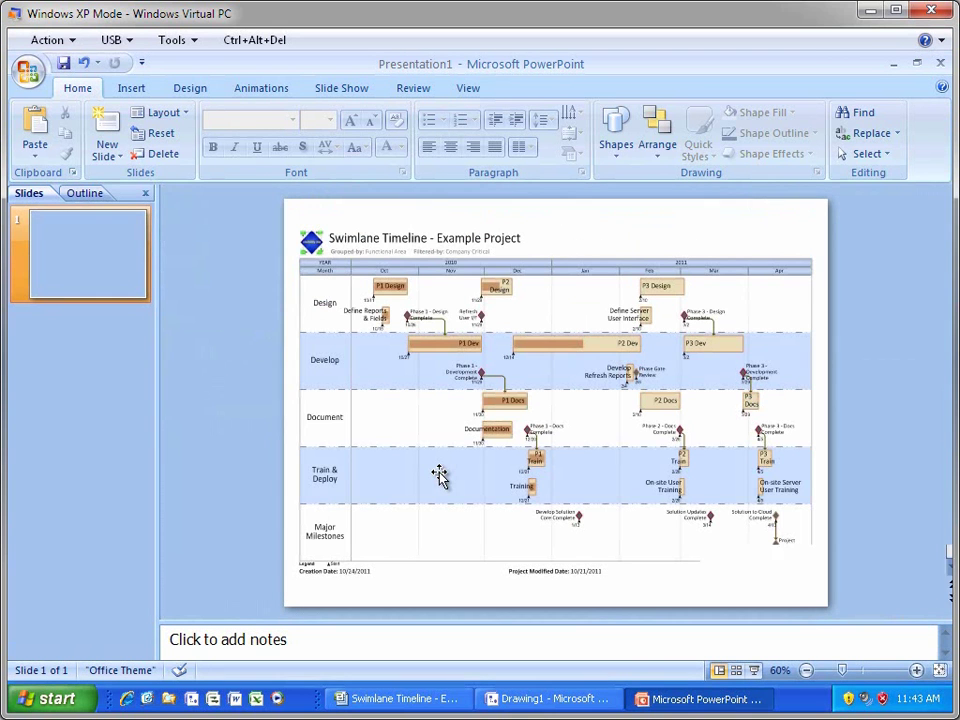
{"action": "left_click", "coordinate": [757, 670]}
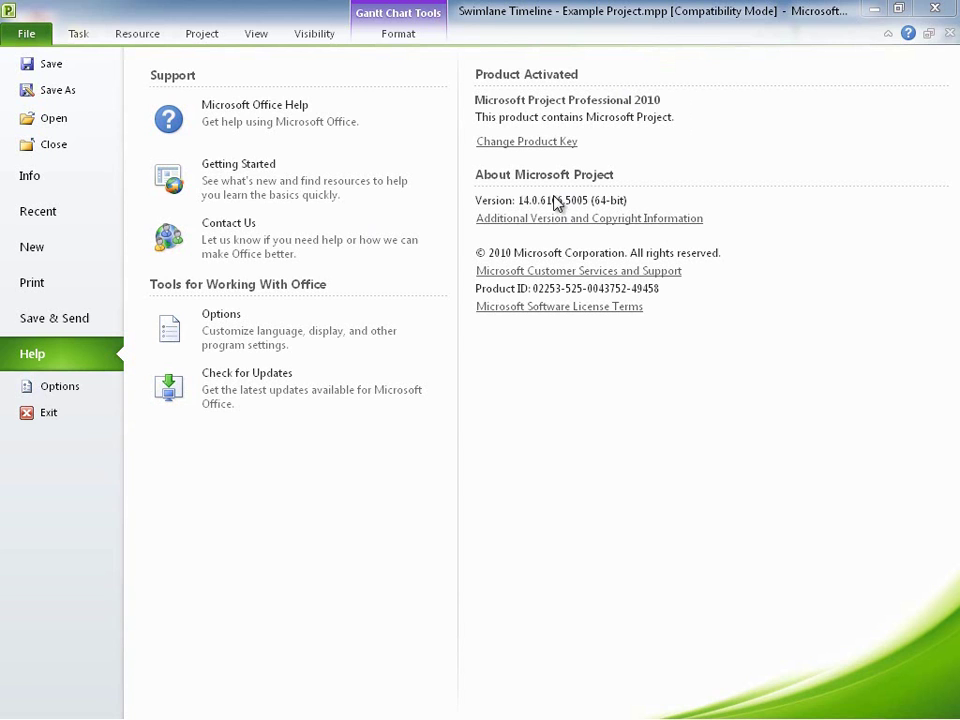
- Return from Help to the Example Project's tasks and show the Visibility tab's swimlane timeline options
{"action": "left_click", "coordinate": [78, 36]}
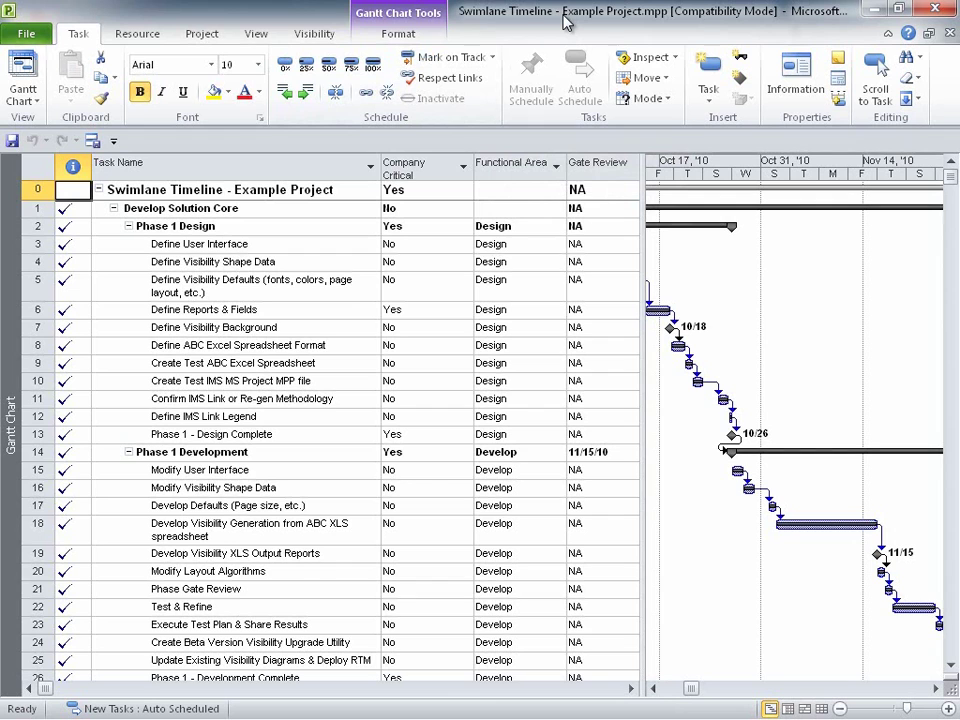
{"action": "left_click", "coordinate": [316, 38]}
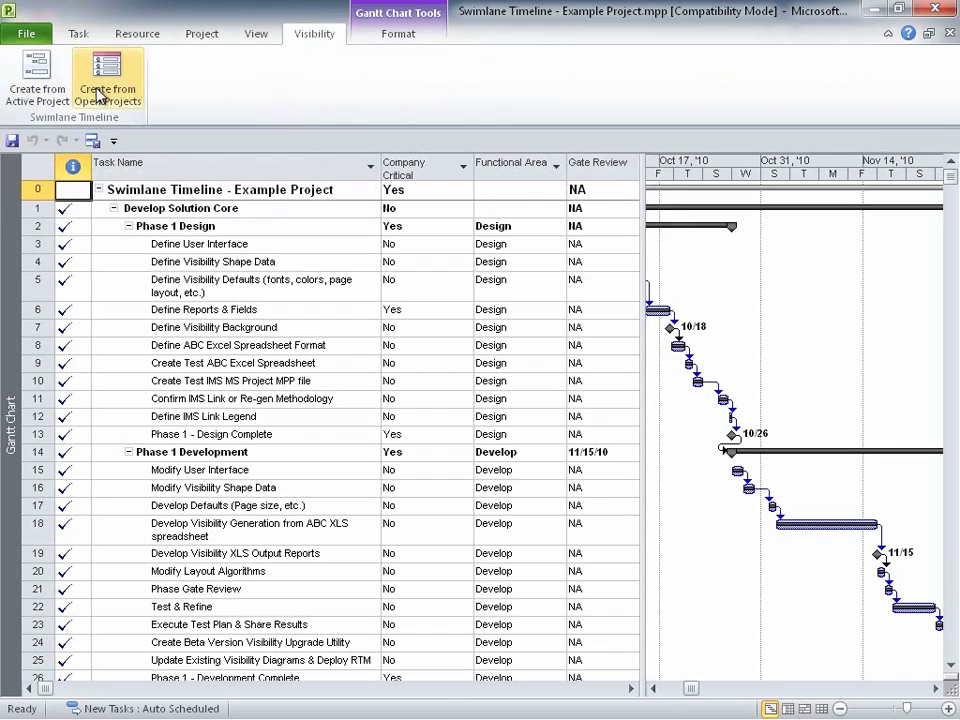
{"action": "left_click", "coordinate": [77, 34]}
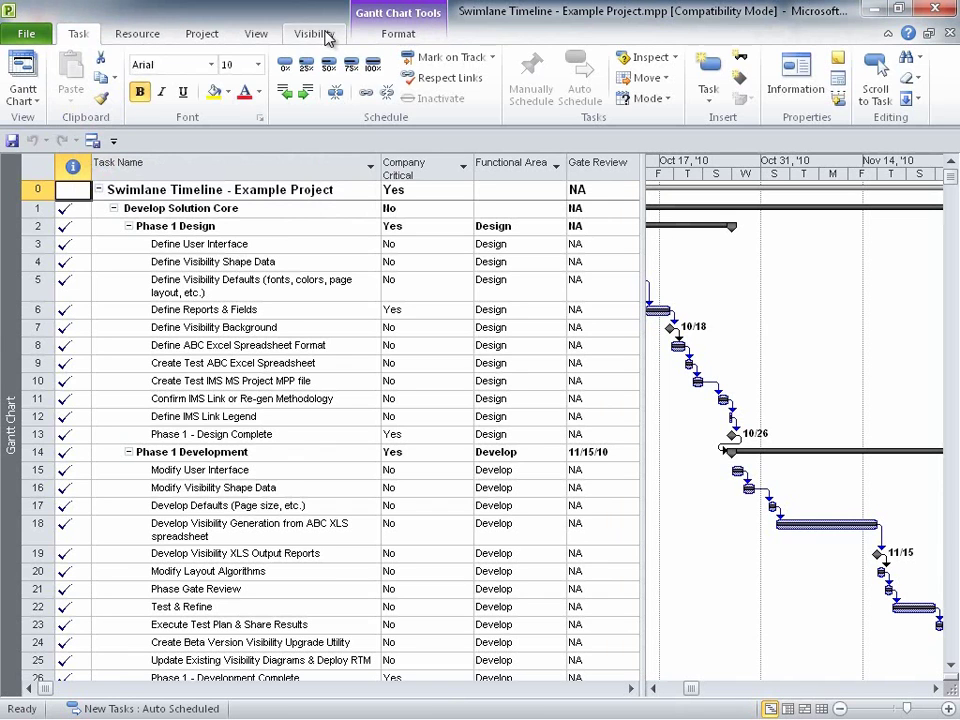
{"action": "left_click", "coordinate": [290, 38]}
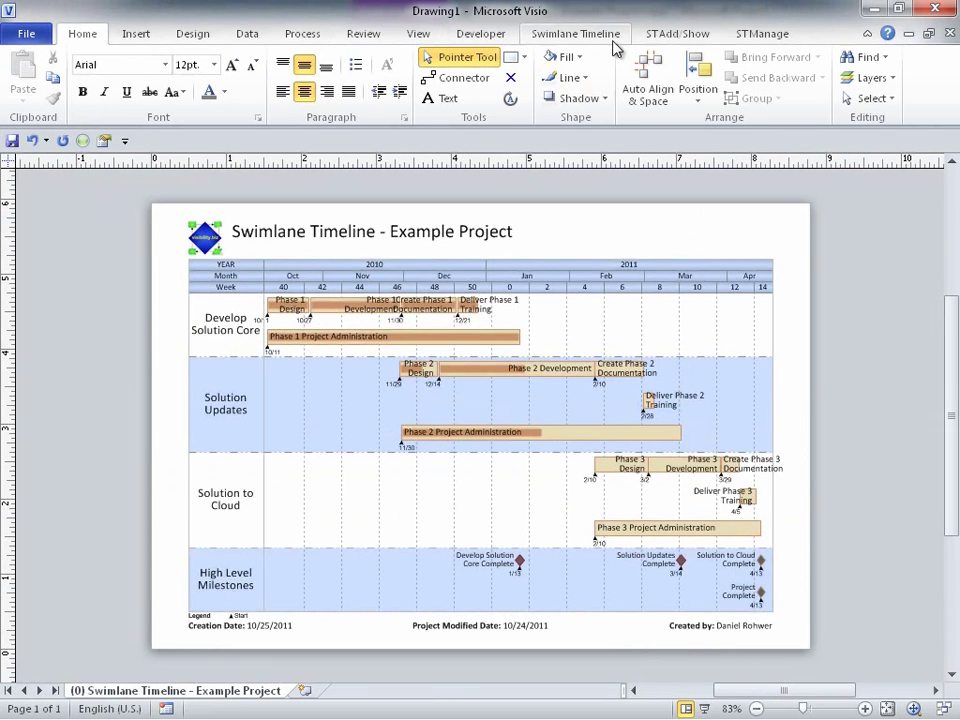
- Browse the Swimlane Timeline, STAdd/Show and STManage ribbon tabs, ending on Swimlane Timeline
{"action": "left_click", "coordinate": [580, 34]}
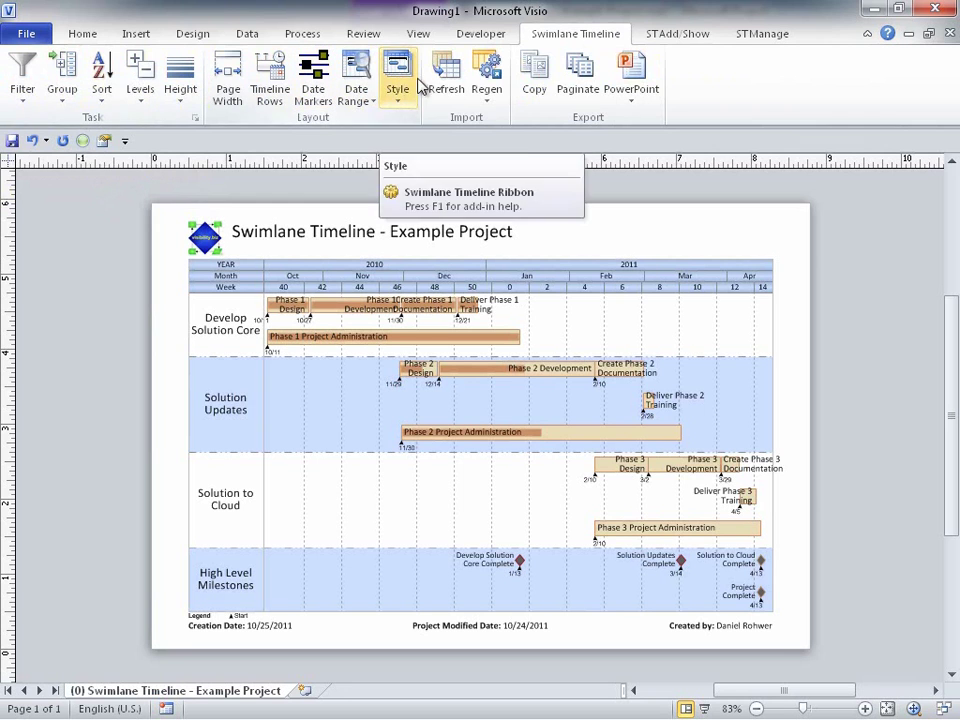
{"action": "left_click", "coordinate": [678, 35]}
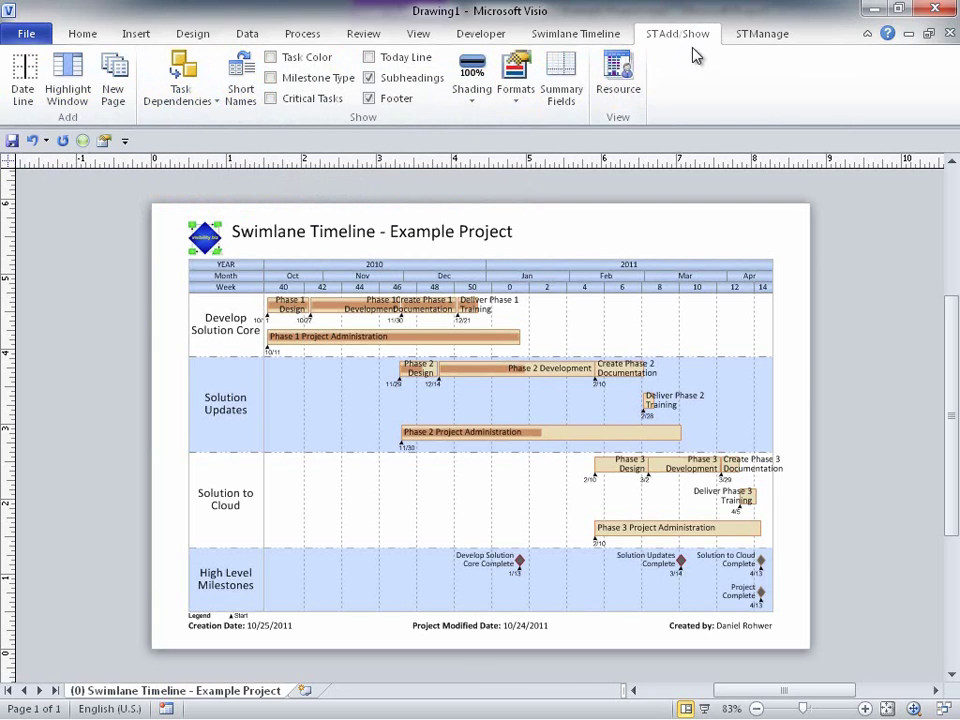
{"action": "left_click", "coordinate": [763, 37]}
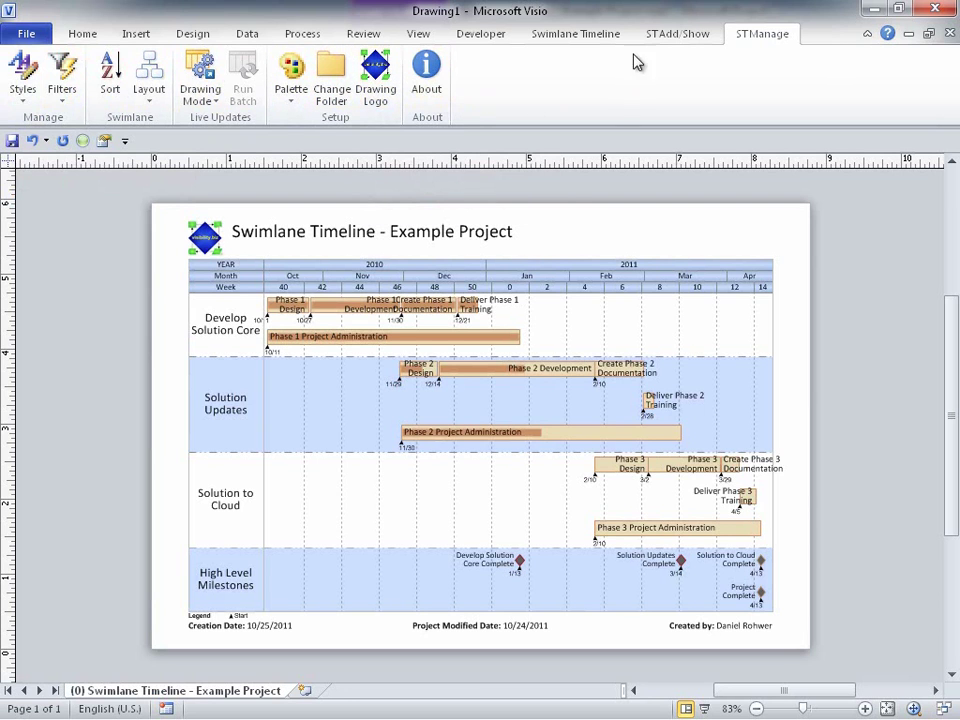
{"action": "left_click", "coordinate": [598, 35]}
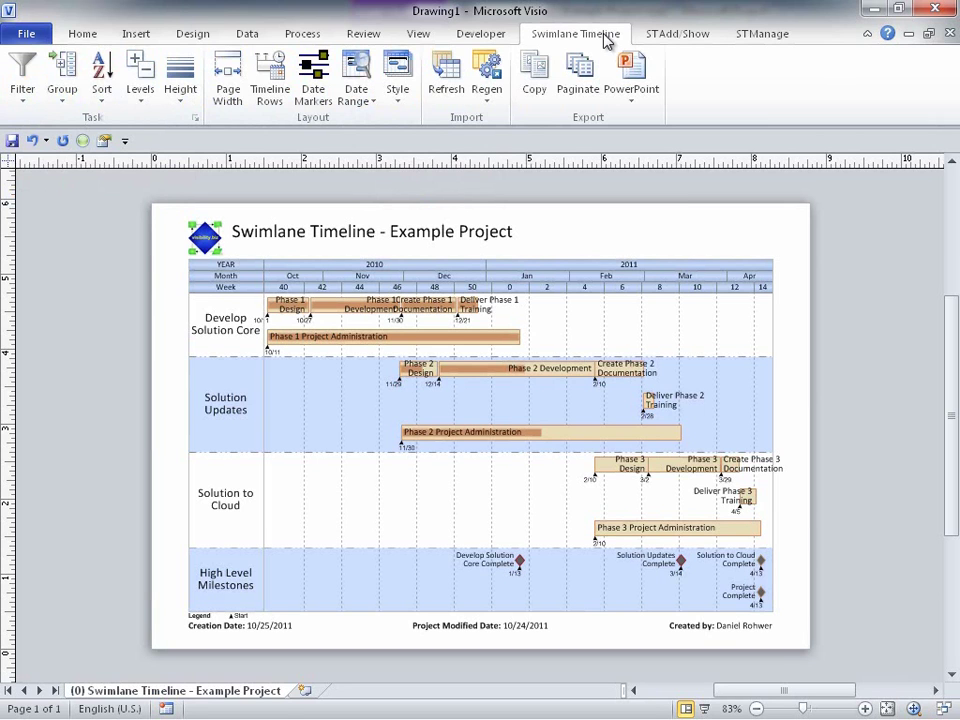
{"action": "left_click", "coordinate": [680, 36]}
{"action": "left_click", "coordinate": [756, 36]}
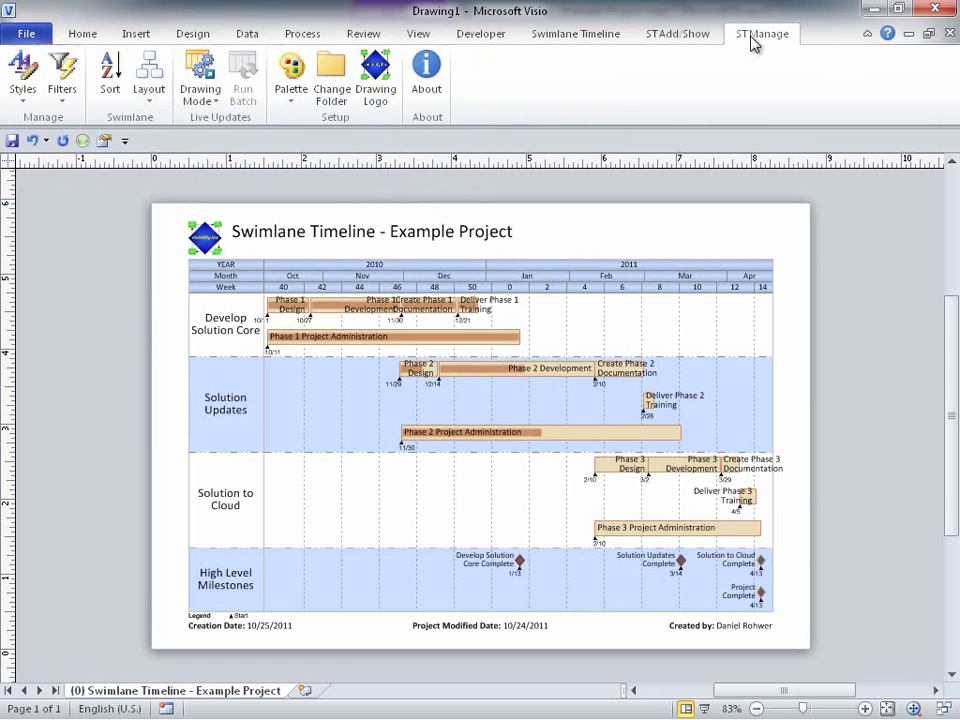
{"action": "left_click", "coordinate": [592, 36]}
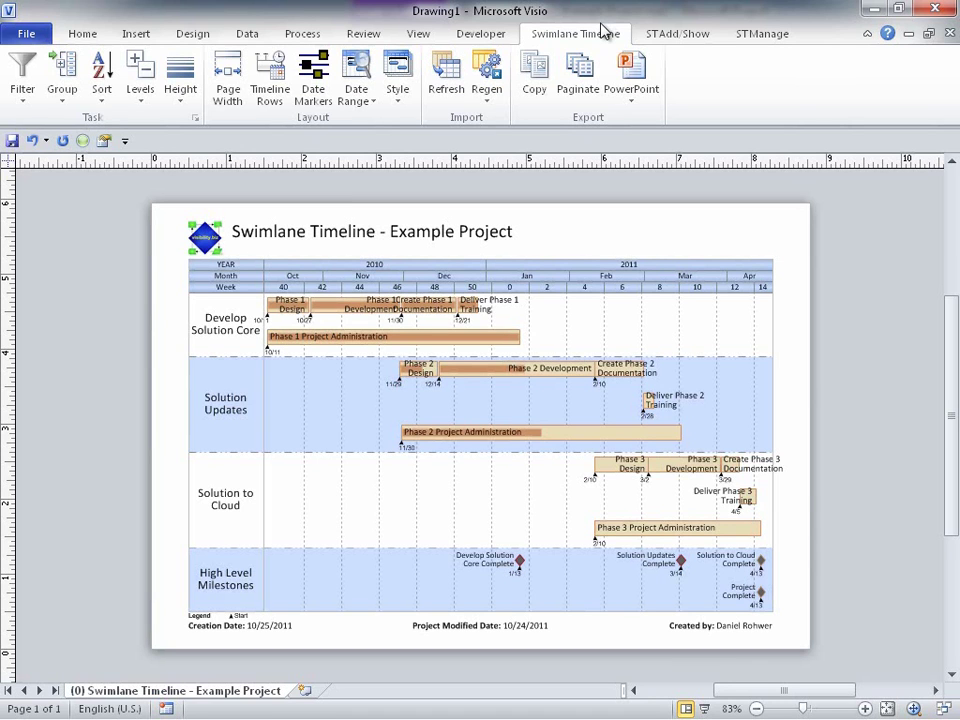
- Apply the 'Demo 1 - Single Project' style, regrouping lanes by Functional Area with Year/Month rows
{"action": "left_click", "coordinate": [398, 100]}
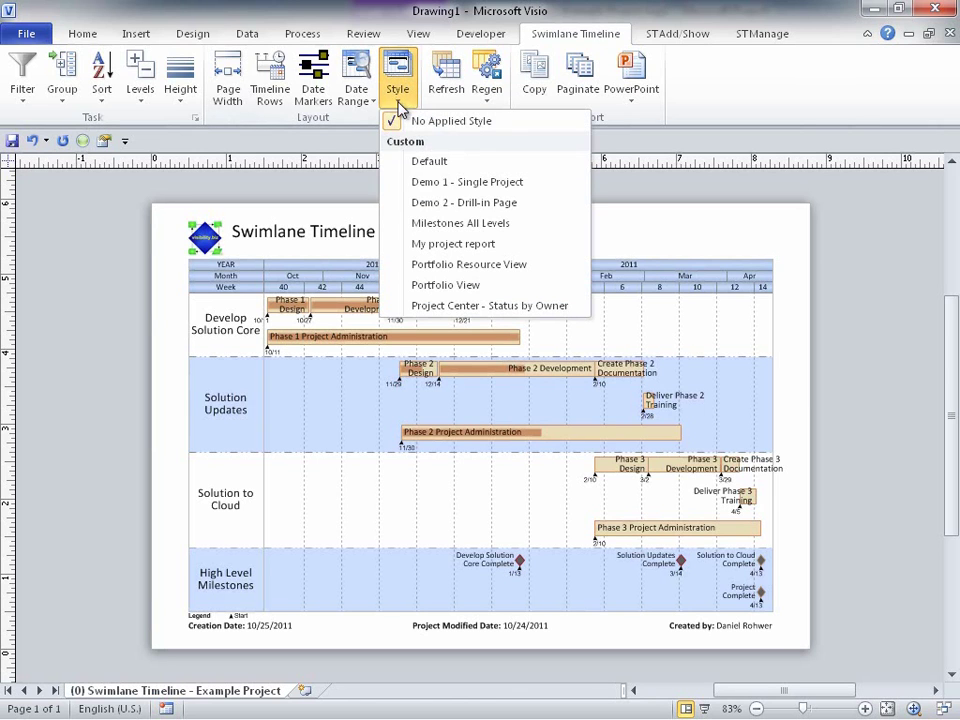
{"action": "left_click", "coordinate": [480, 182]}
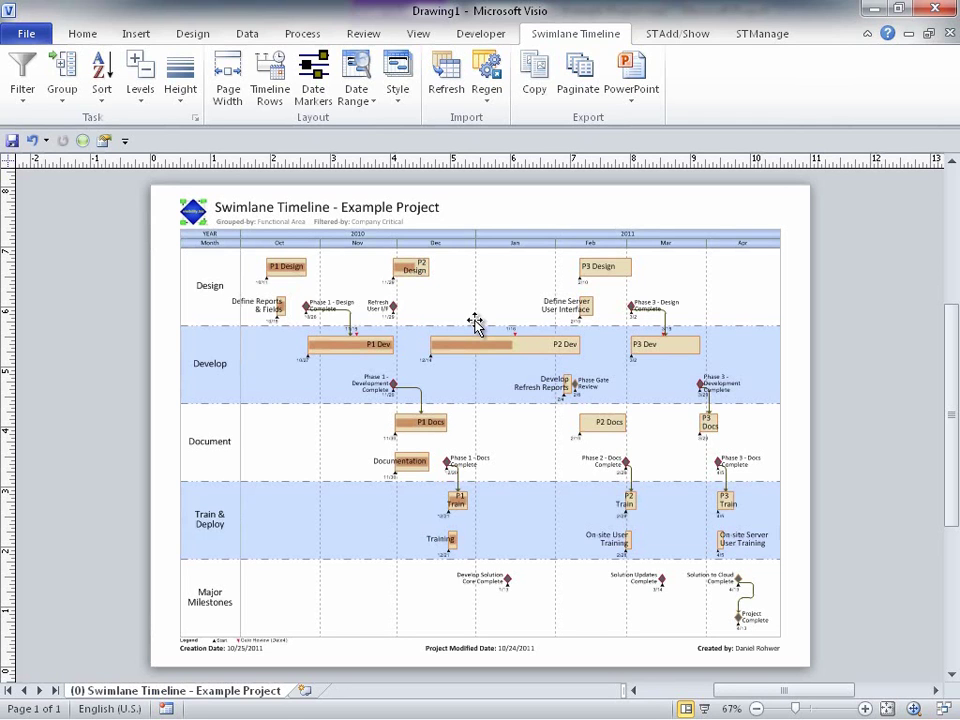
{"action": "scroll", "coordinate": [476, 323], "scroll_direction": "down", "scroll_amount": 2}
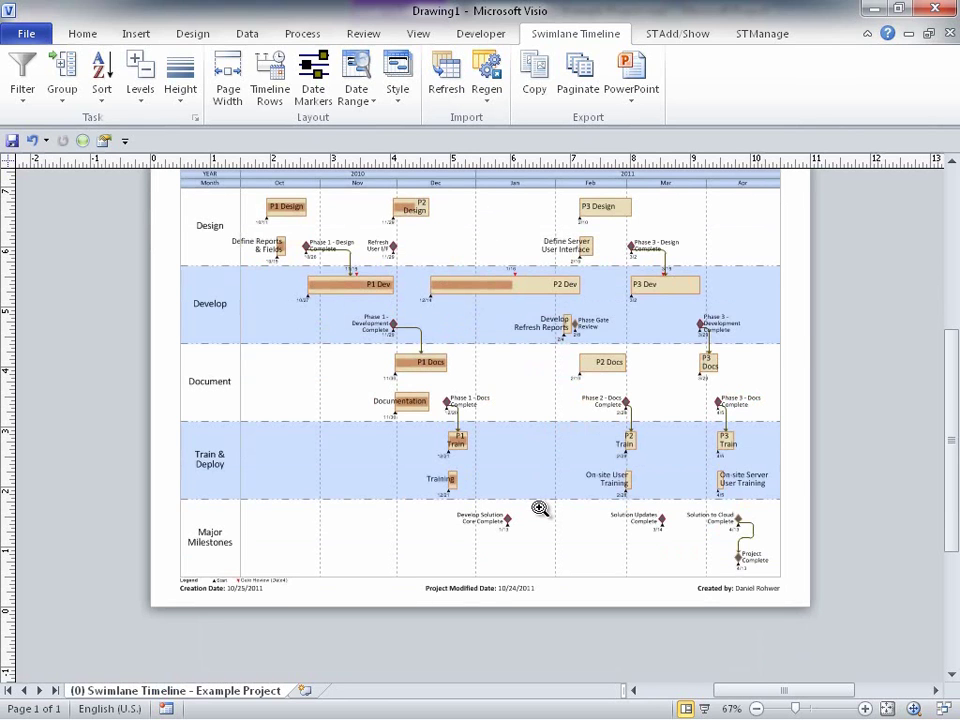
{"action": "scroll", "coordinate": [540, 509], "scroll_direction": "up", "scroll_amount": 2}
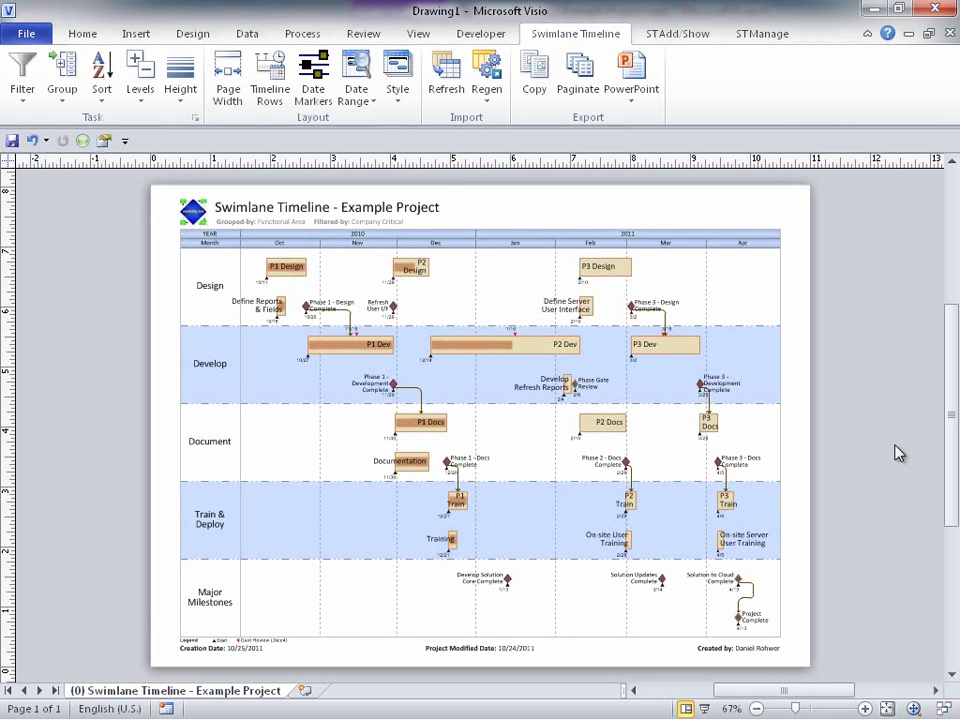
- Export the restyled timeline to PowerPoint using the Single Page option
{"action": "left_click", "coordinate": [634, 98]}
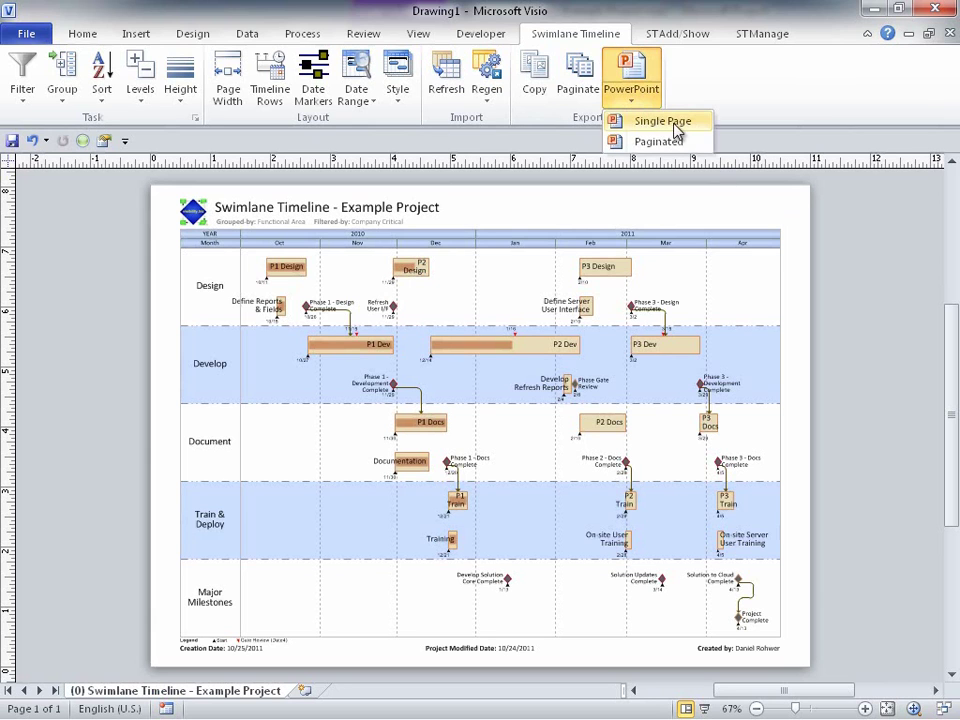
{"action": "left_click", "coordinate": [662, 121]}
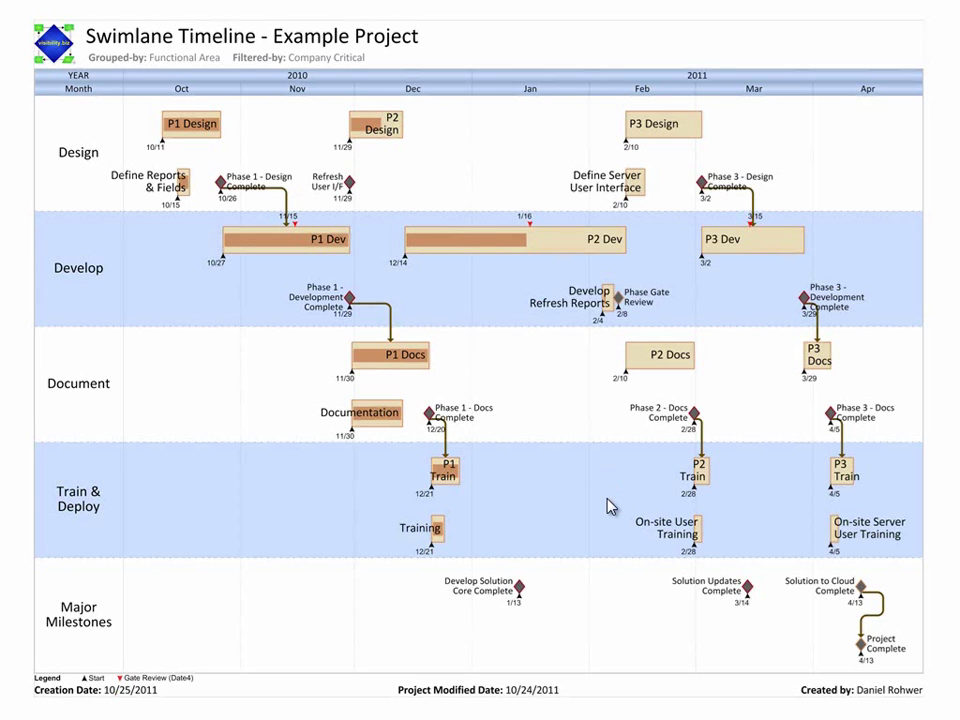
- End the slide show and close Presentation1 without saving
{"action": "key", "text": "Escape"}
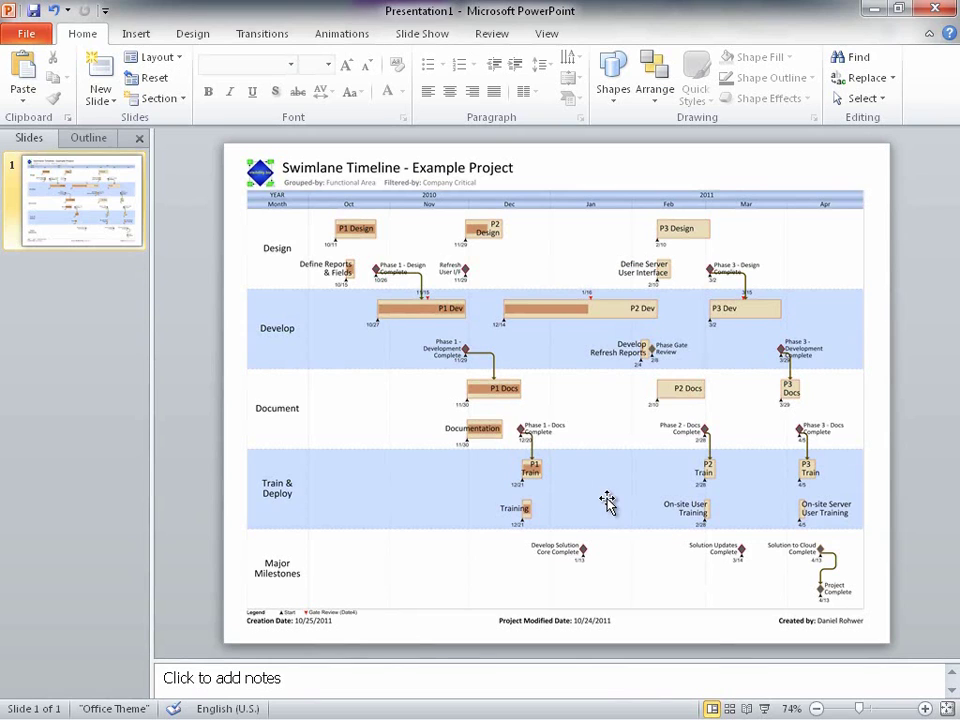
{"action": "left_click", "coordinate": [938, 9]}
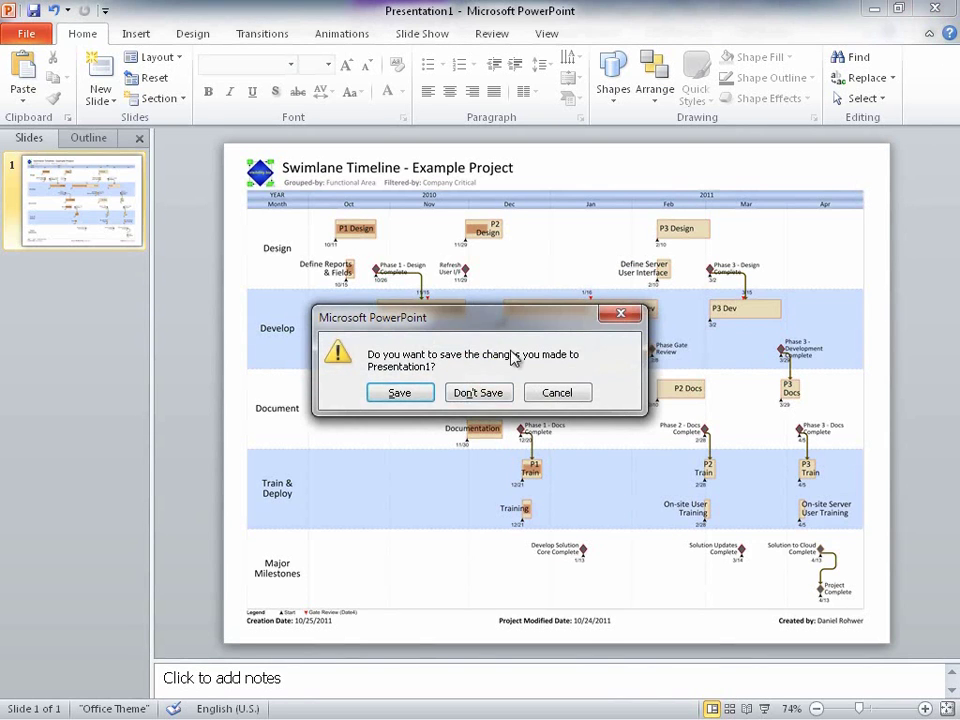
{"action": "left_click", "coordinate": [472, 393]}
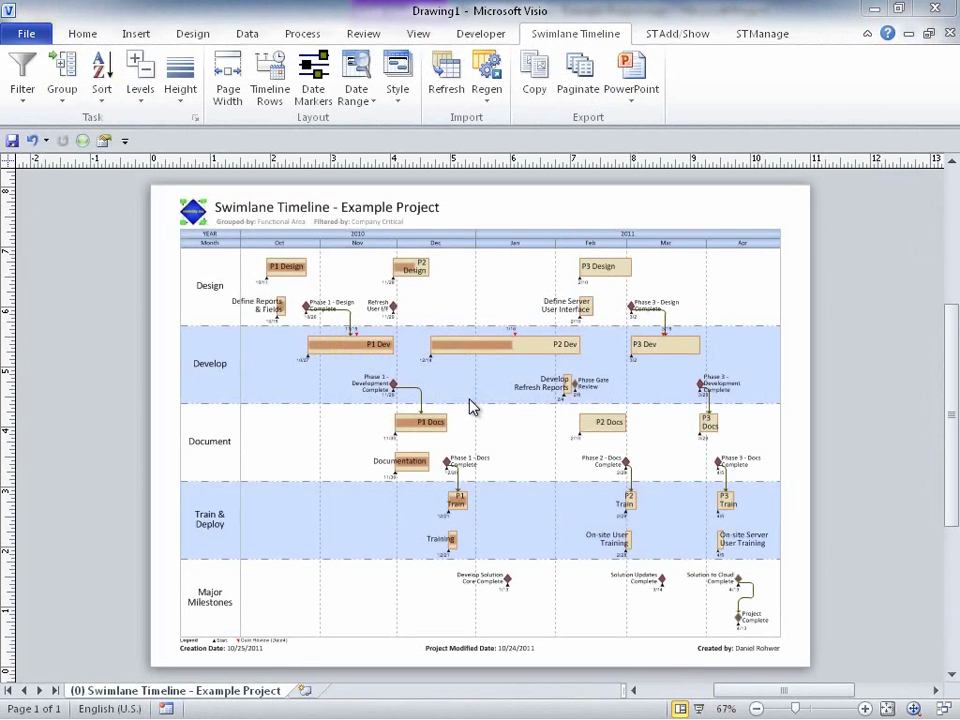